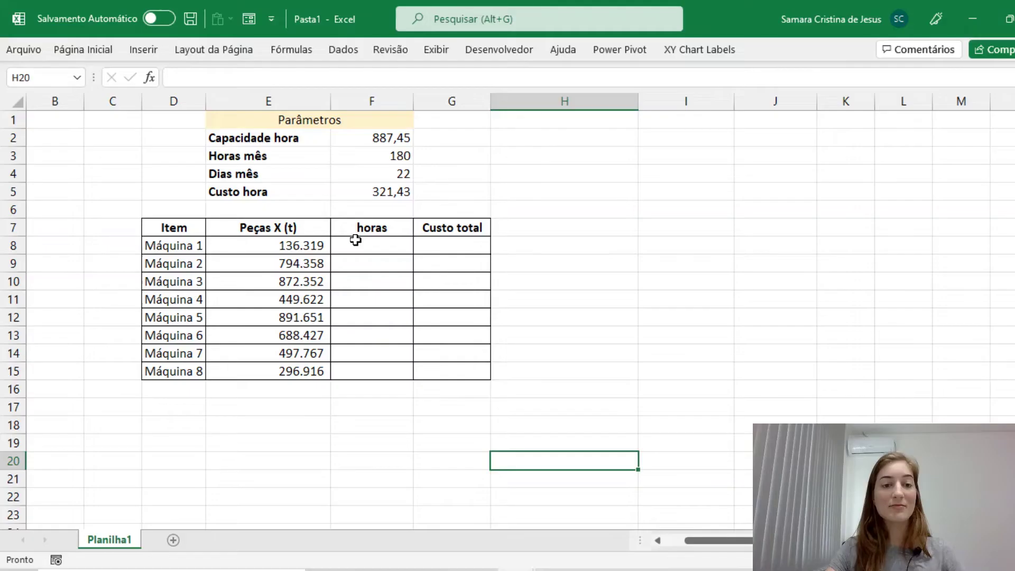
Step: Calculate Máquina 1's hours in F8 by dividing its parts quantity by the hourly capacity, using the formula =E8/887,45
left_click(354, 242)
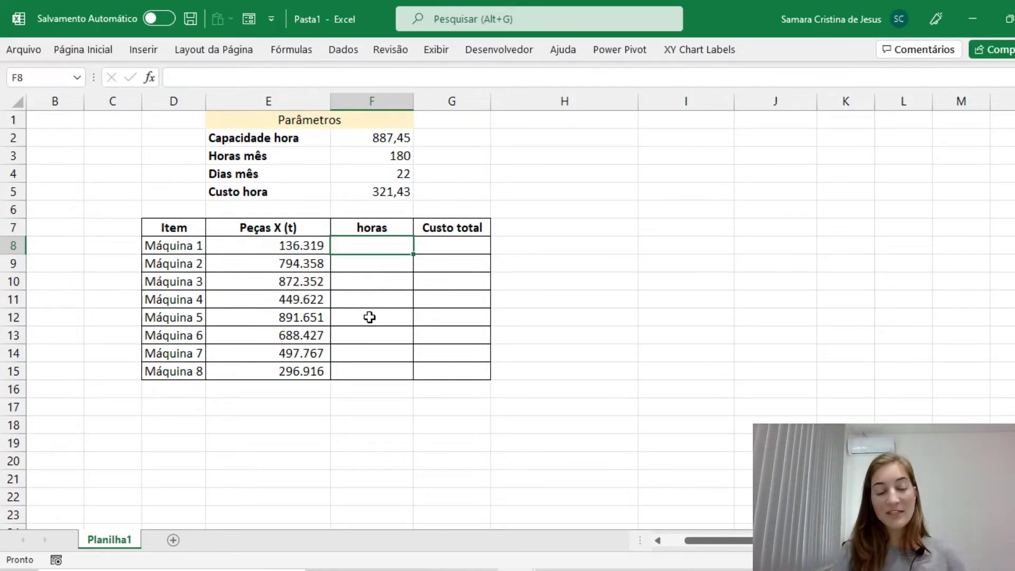
type("=")
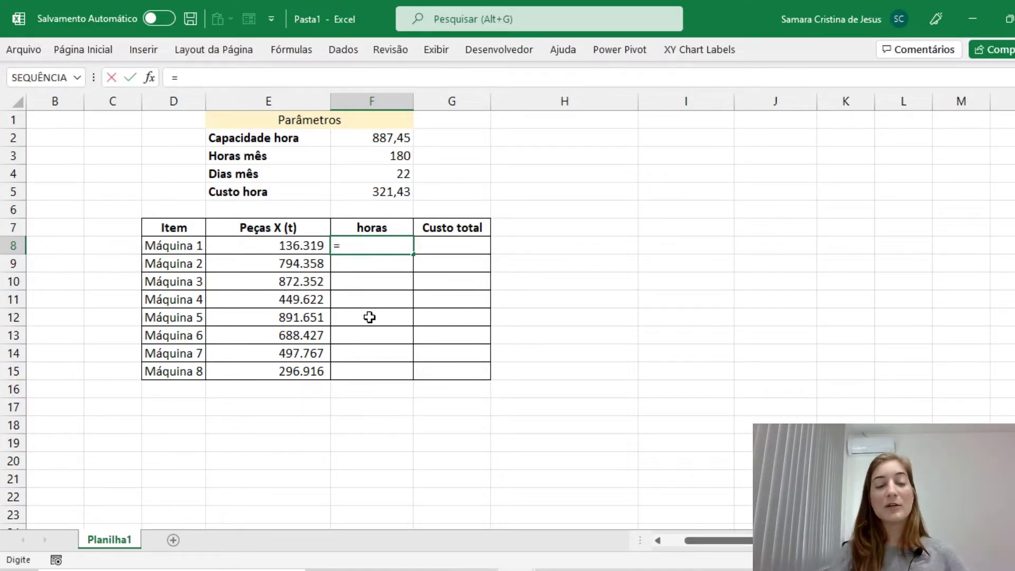
left_click(305, 247)
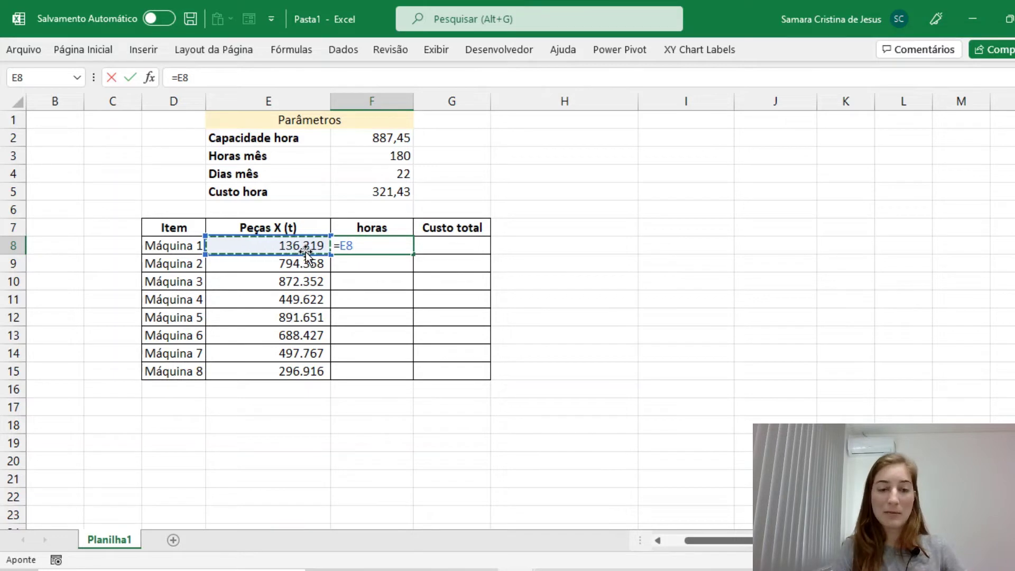
type("/")
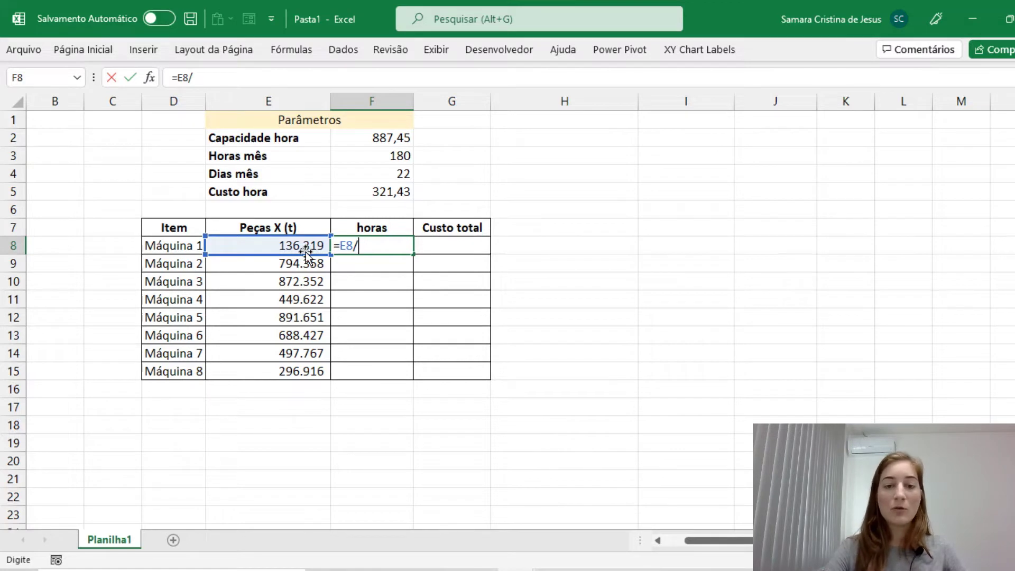
type("887,45")
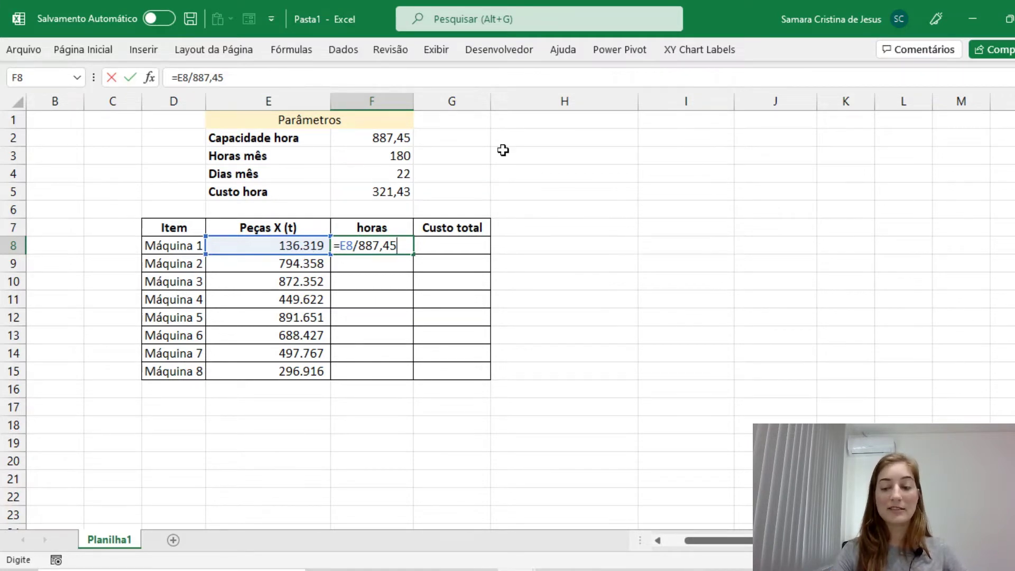
key("Return")
Step: Copy the hours formula from F8 down to F15 so that it covers all the machines
left_click(393, 247)
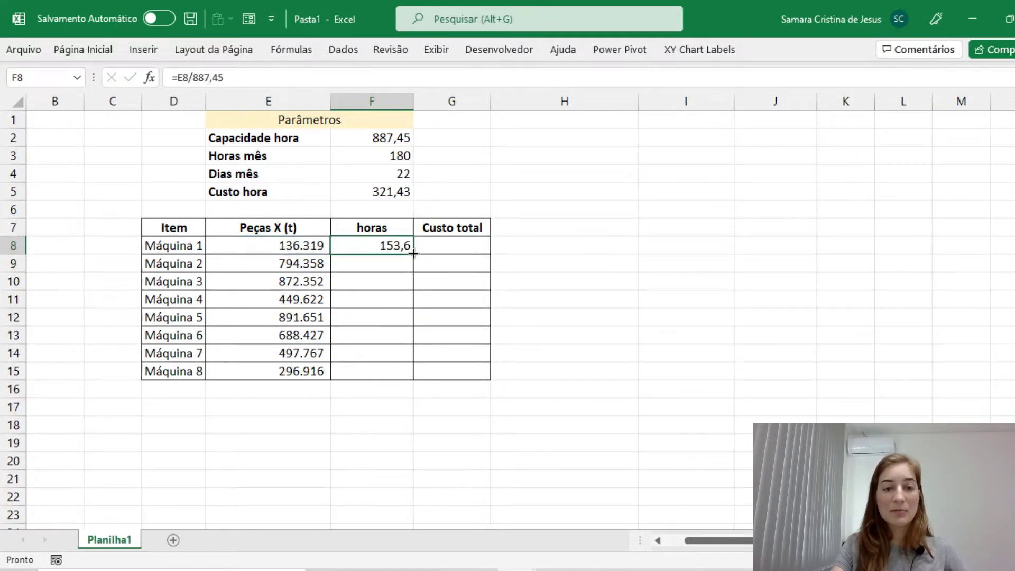
left_click_drag(412, 254, 385, 372)
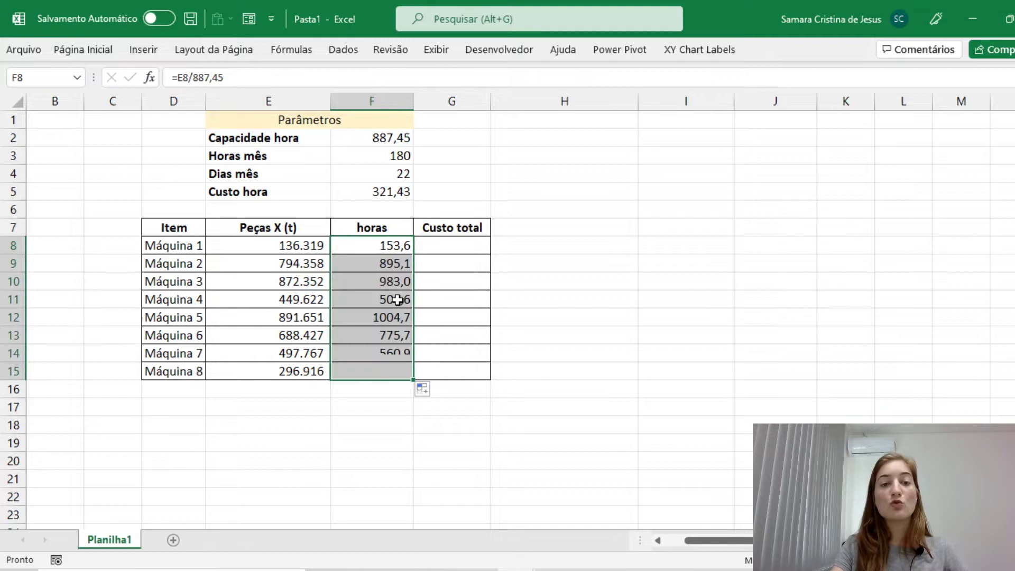
left_click(392, 338)
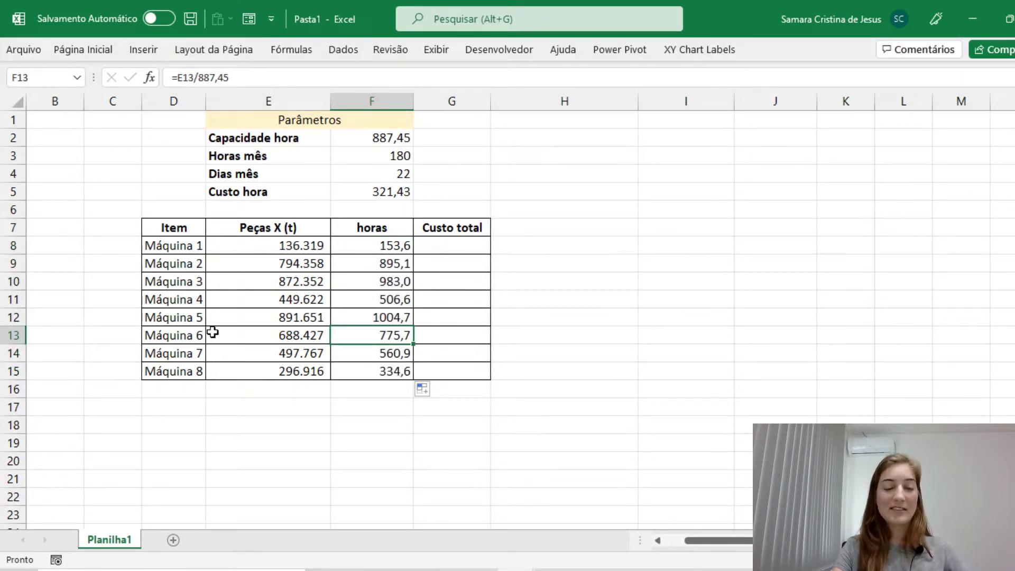
Step: Calculate Máquina 1's total cost in G8 by multiplying its hours by the hourly cost, using the formula =F8*321,43
left_click(478, 239)
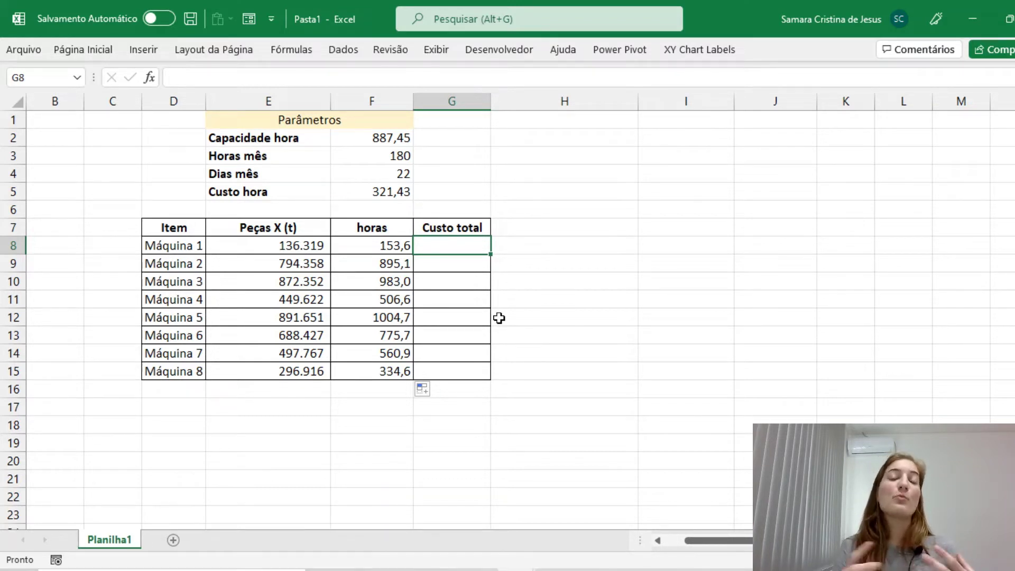
type("=")
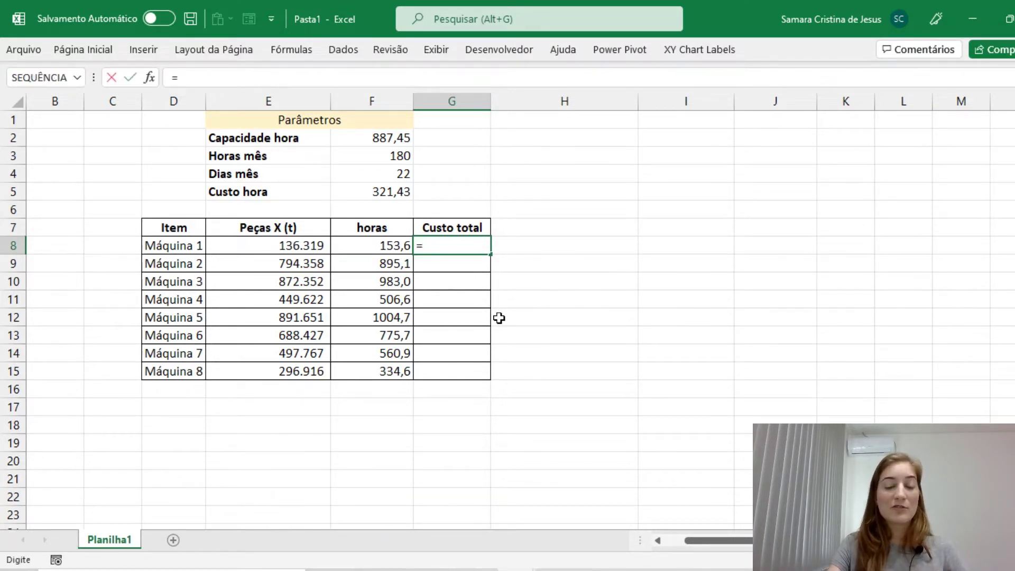
left_click(373, 246)
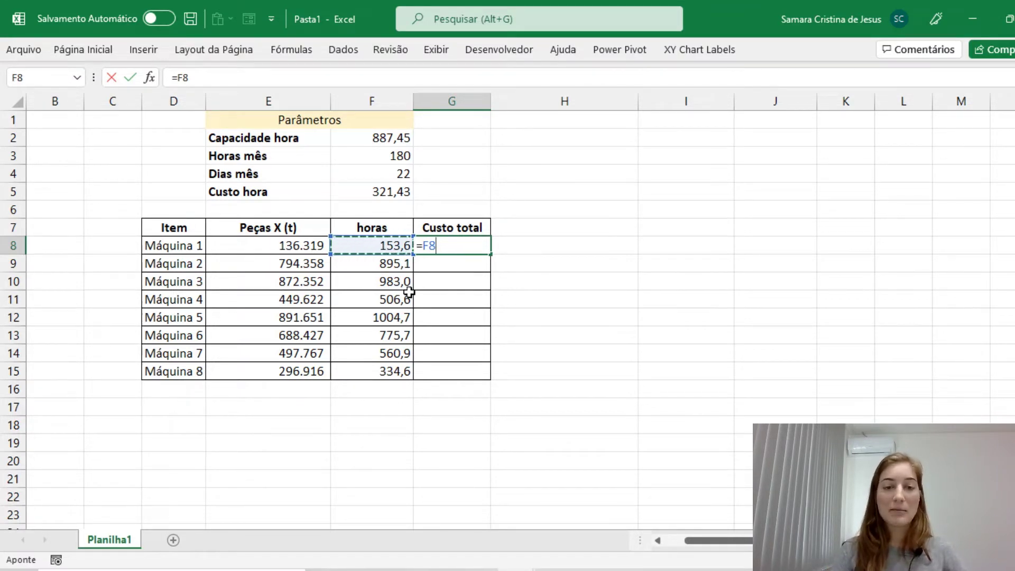
type("*32")
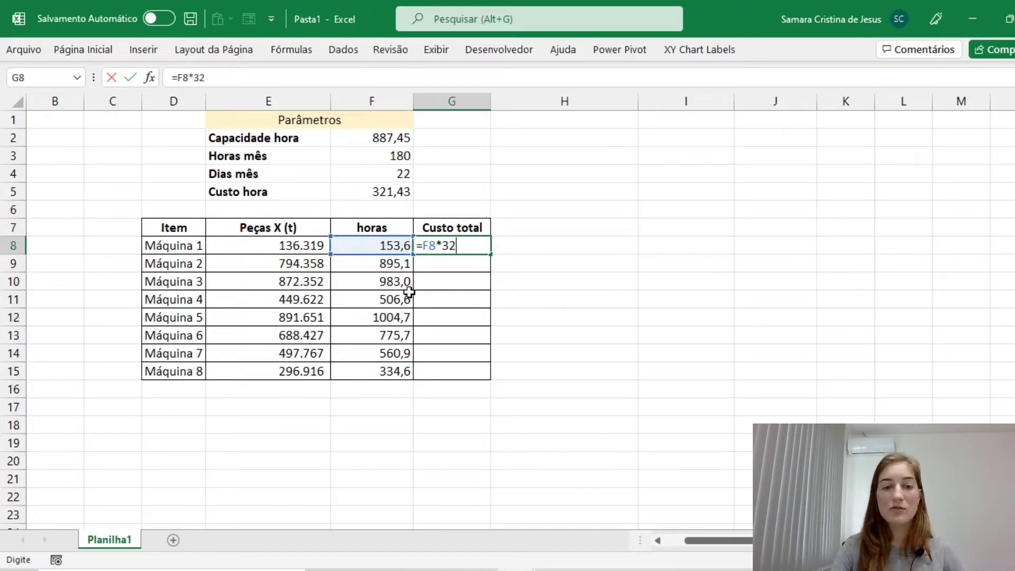
type("1,43")
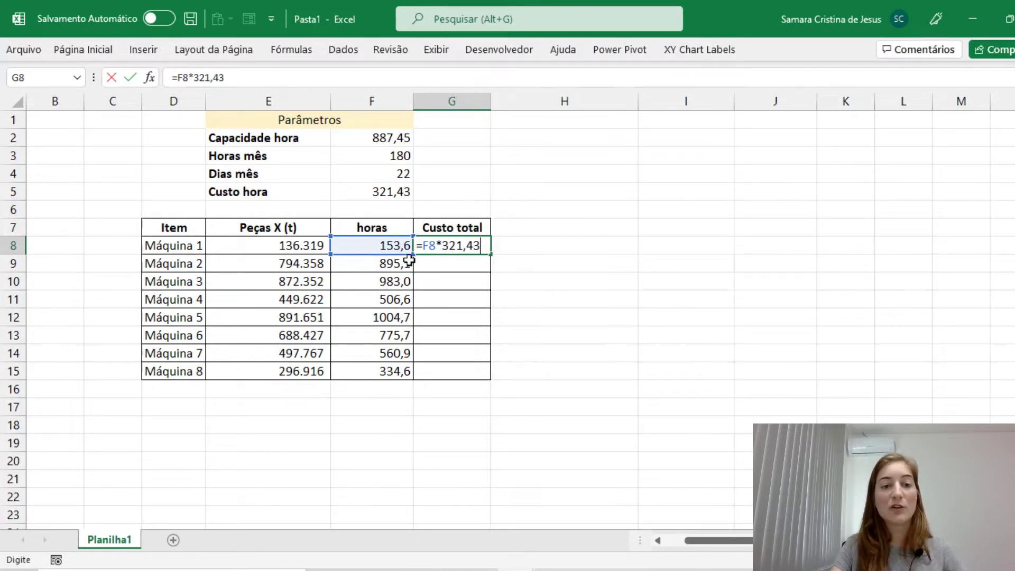
key("Return")
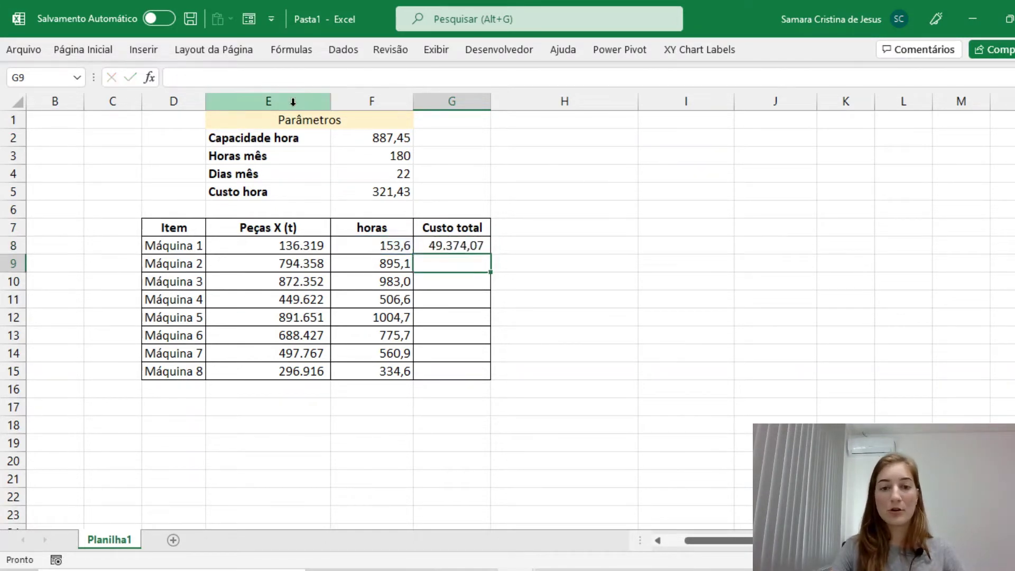
Step: Copy the total cost formula from G8 down to G15 for the remaining machines
left_click(465, 244)
left_click_drag(491, 256, 462, 376)
left_click(439, 402)
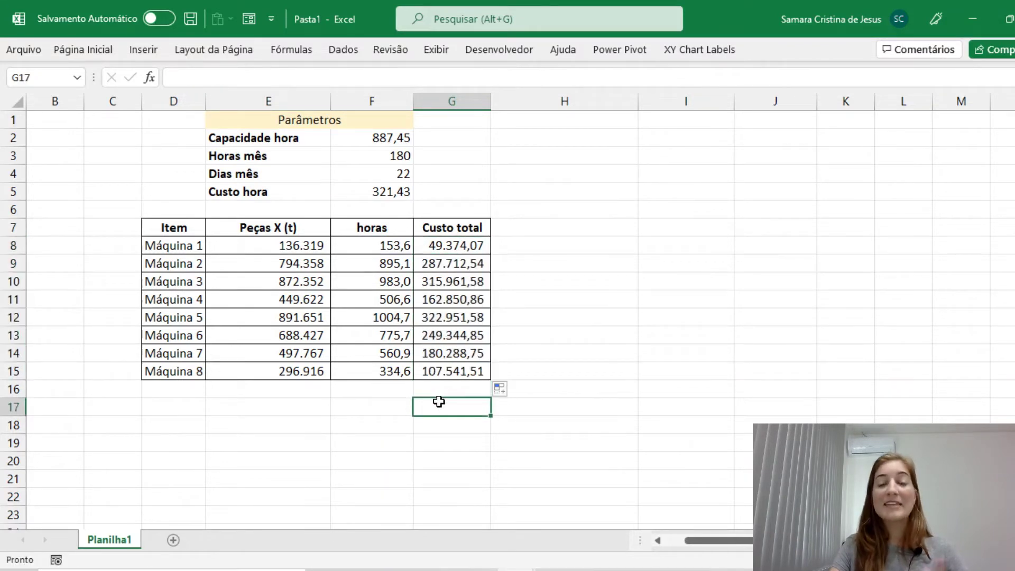
Step: Enter the check formula =153,6*321,43 in H8, using Máquina 1's displayed rounded hours
left_click(539, 259)
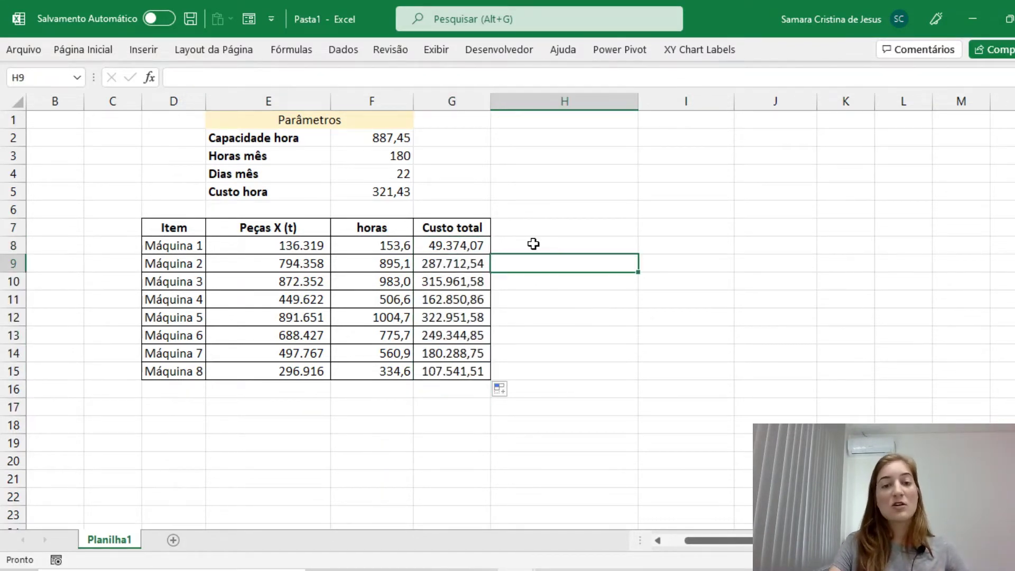
left_click(533, 243)
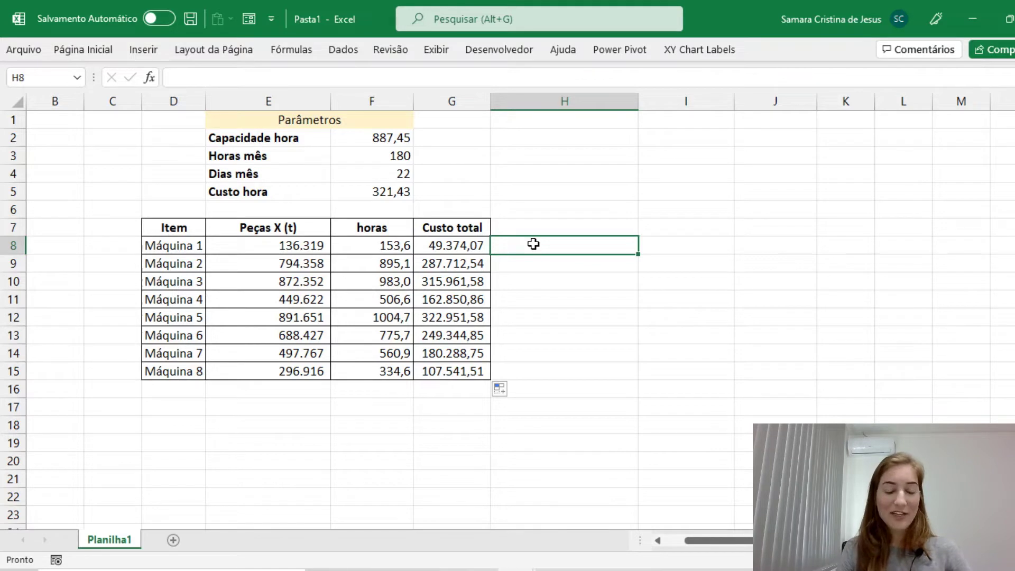
type("=153,6")
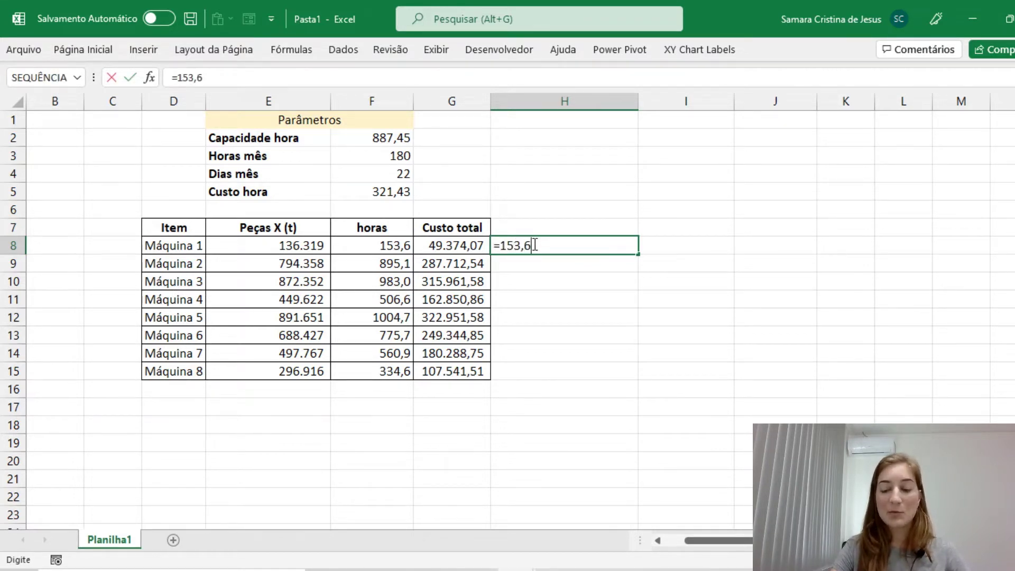
type("*321,3")
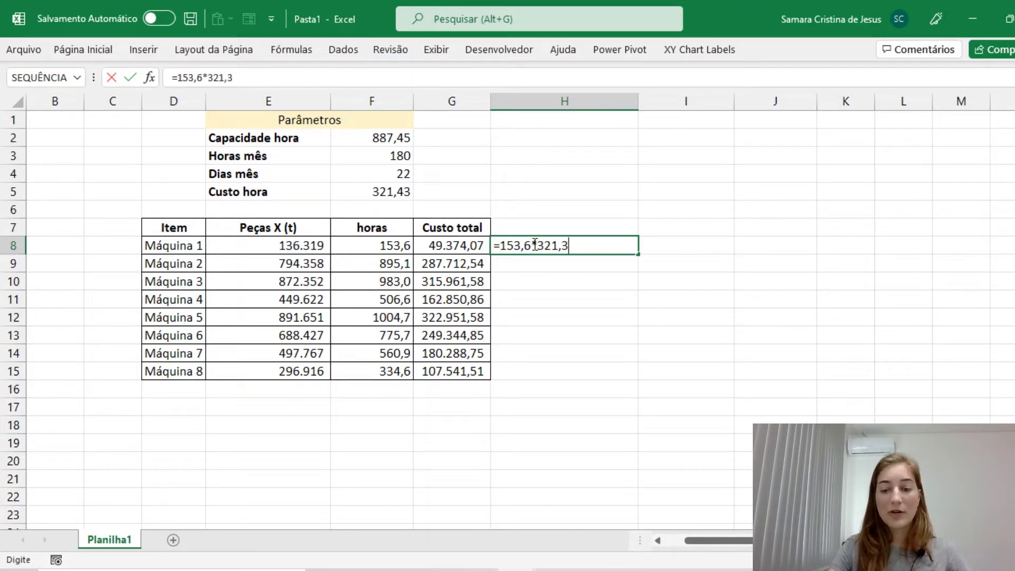
key("BackSpace")
type("43")
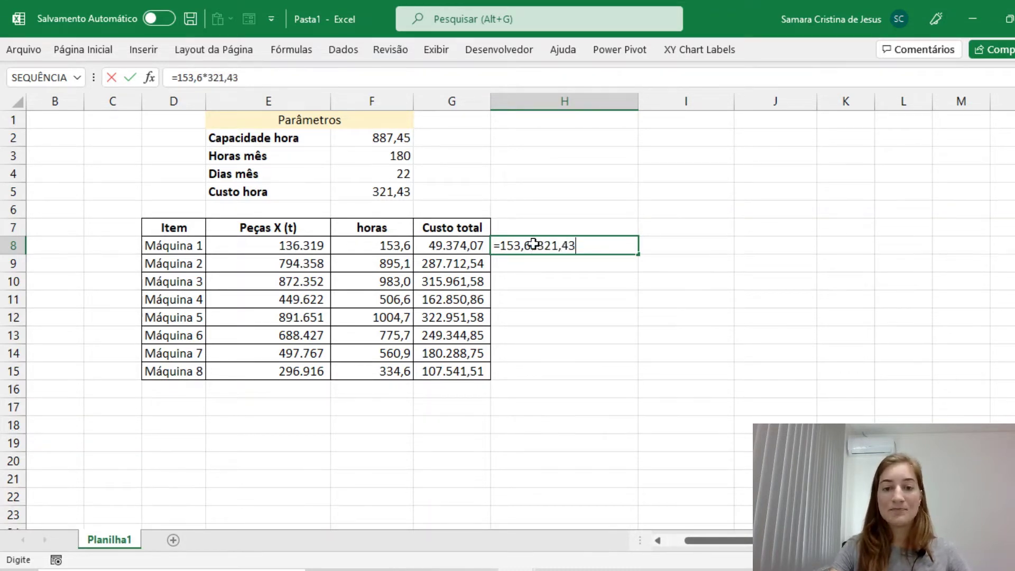
key("Return")
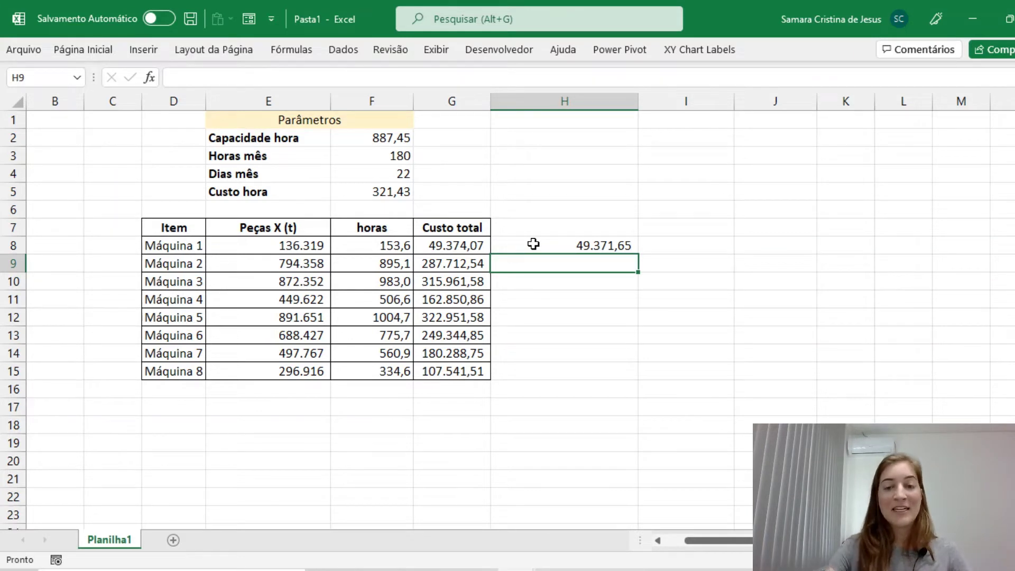
Step: Calculate in I8 the difference between Máquina 1's total cost and its manual check value, with the formula =G8-H8
left_click(667, 242)
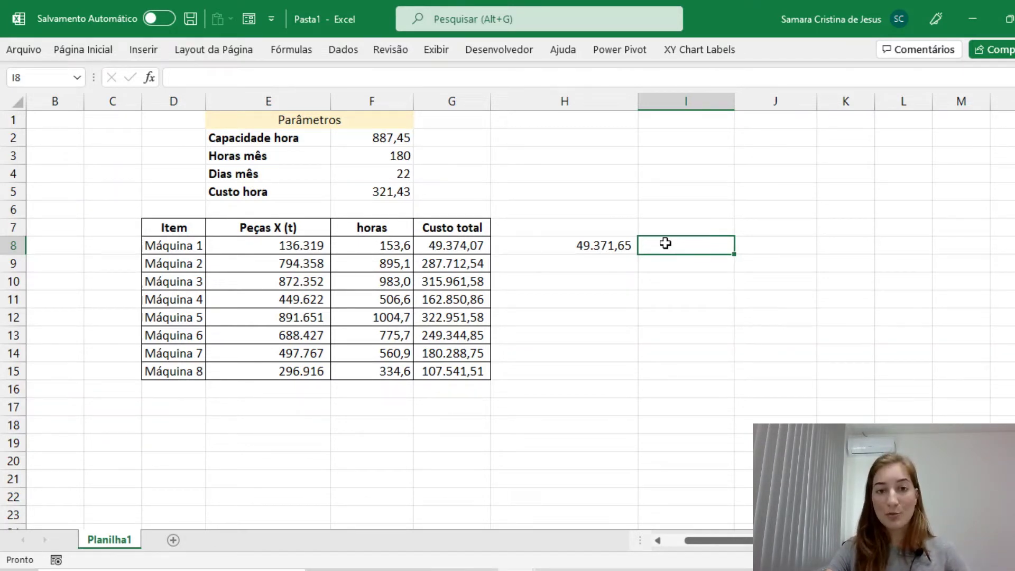
type("=")
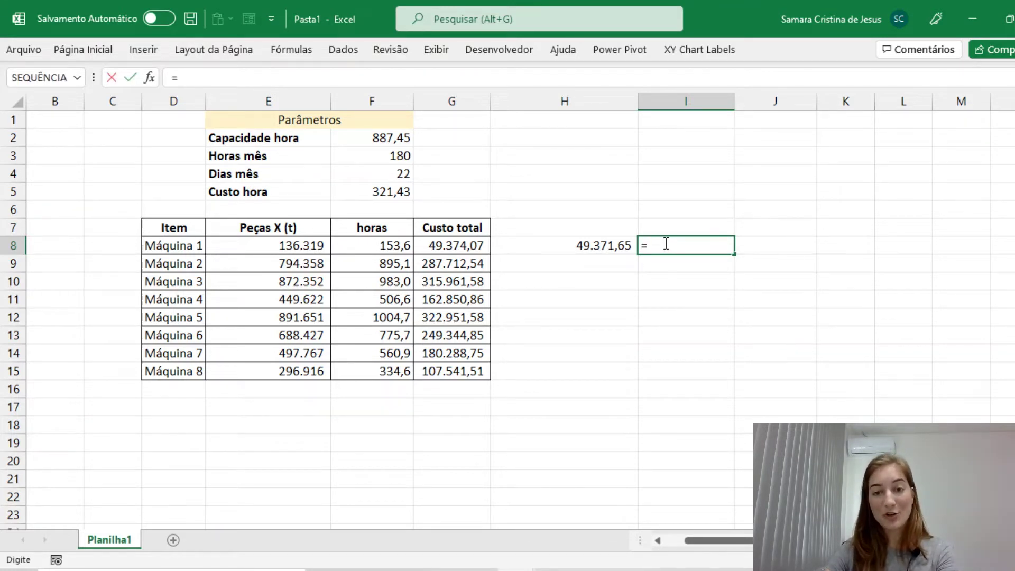
left_click(480, 245)
type("-")
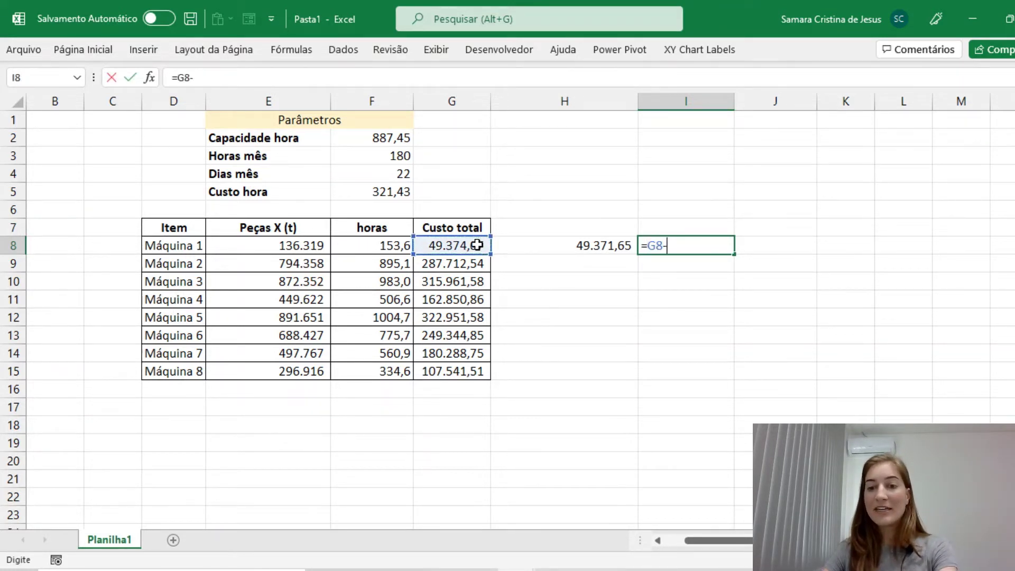
left_click(560, 251)
key("Return")
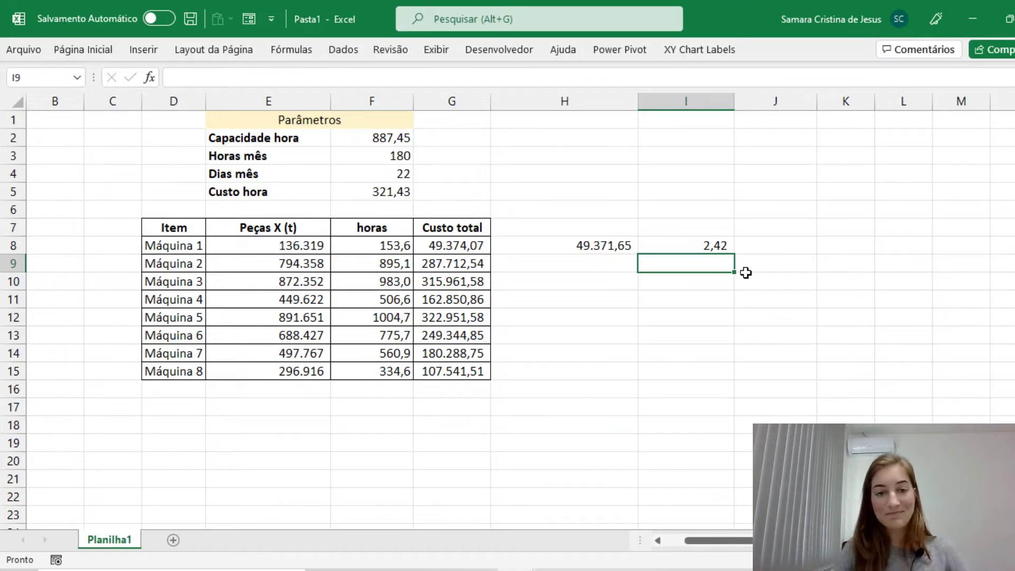
Step: Enter the check formula =895,1*321,43 in H9, using Máquina 2's displayed rounded hours
left_click(529, 266)
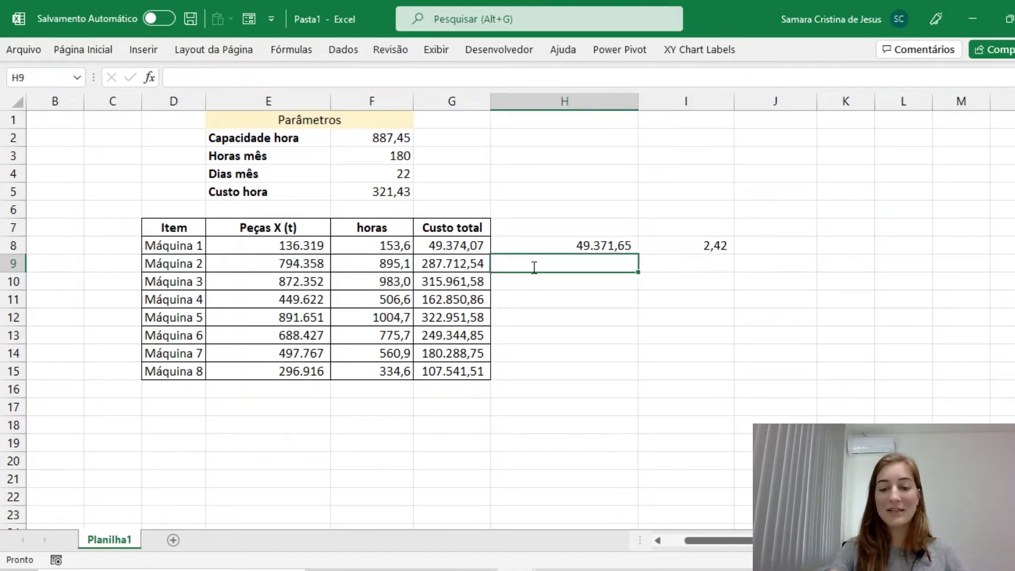
type("=895,1")
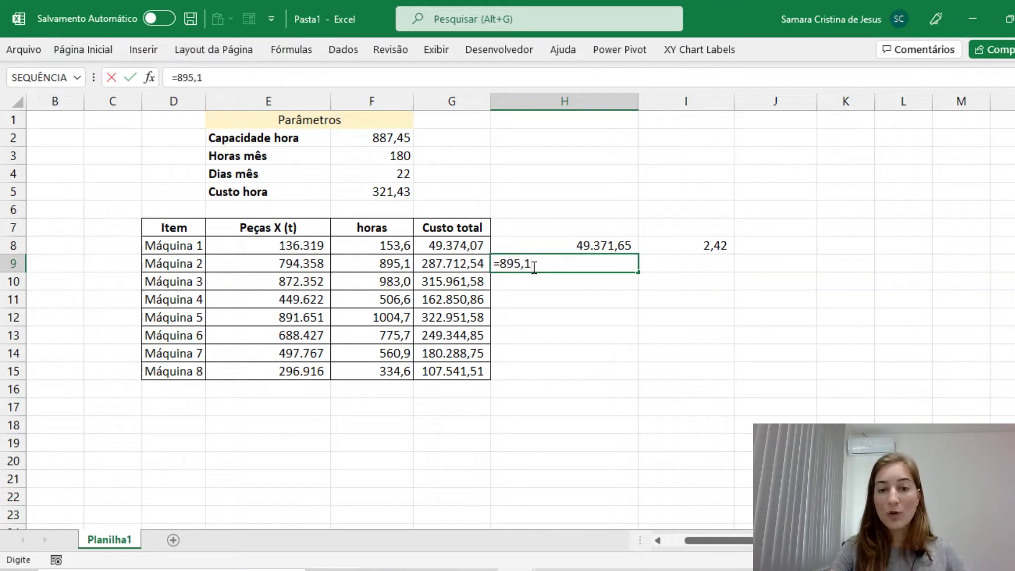
type("*321,43")
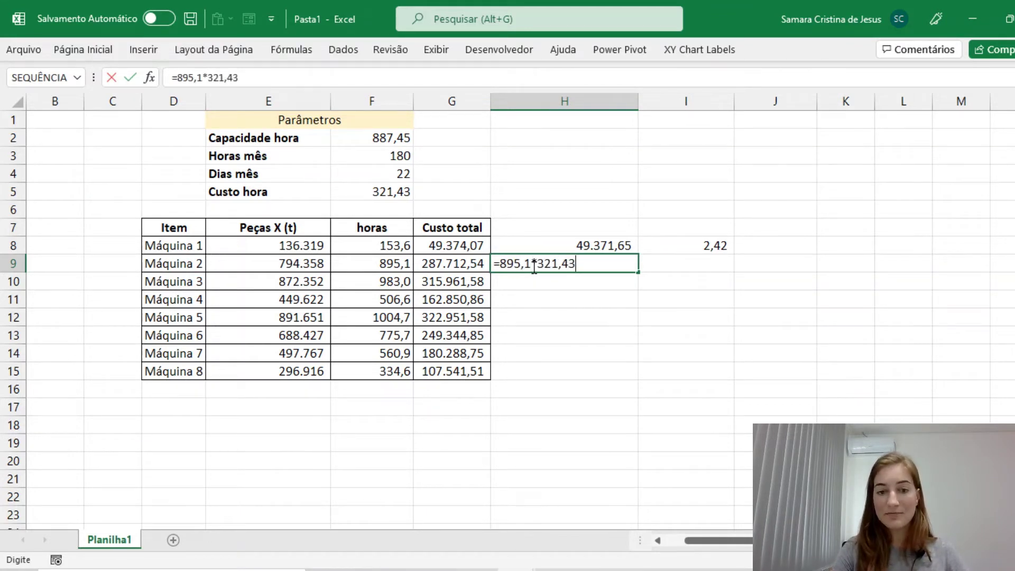
key("Return")
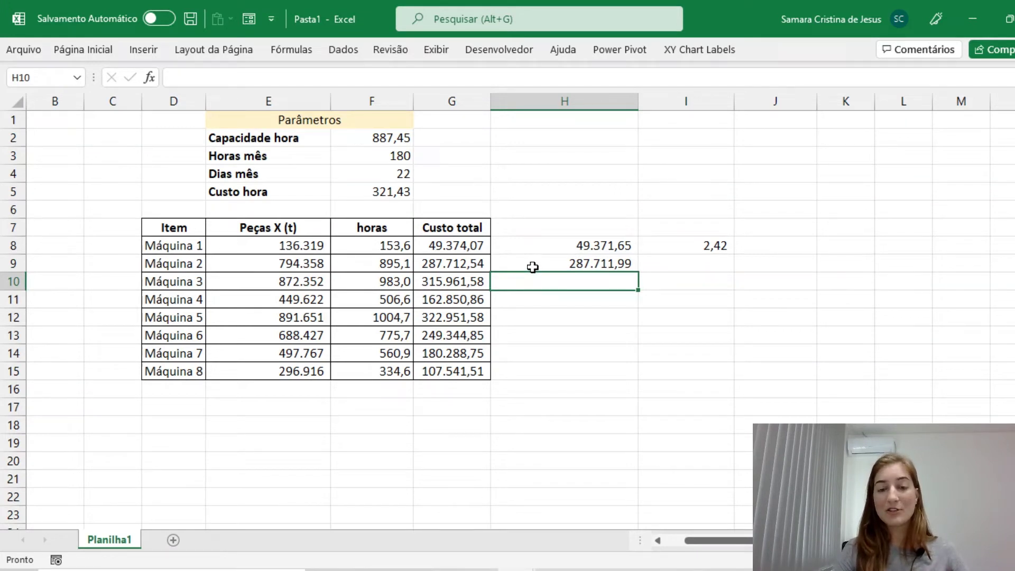
Step: Enter the check formula =983,0*321,43 in H10, using Máquina 3's displayed rounded hours
type("=")
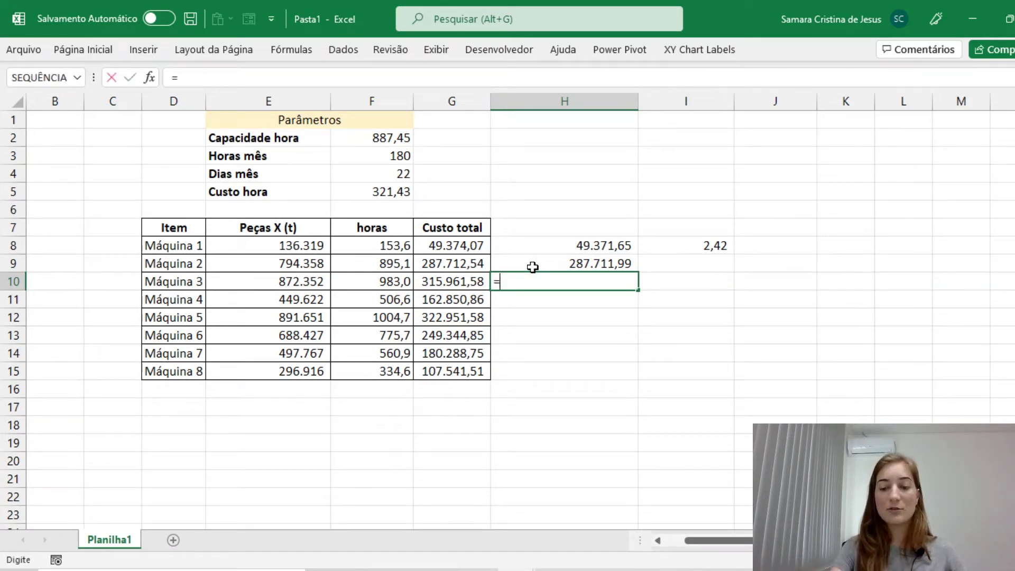
type("983,")
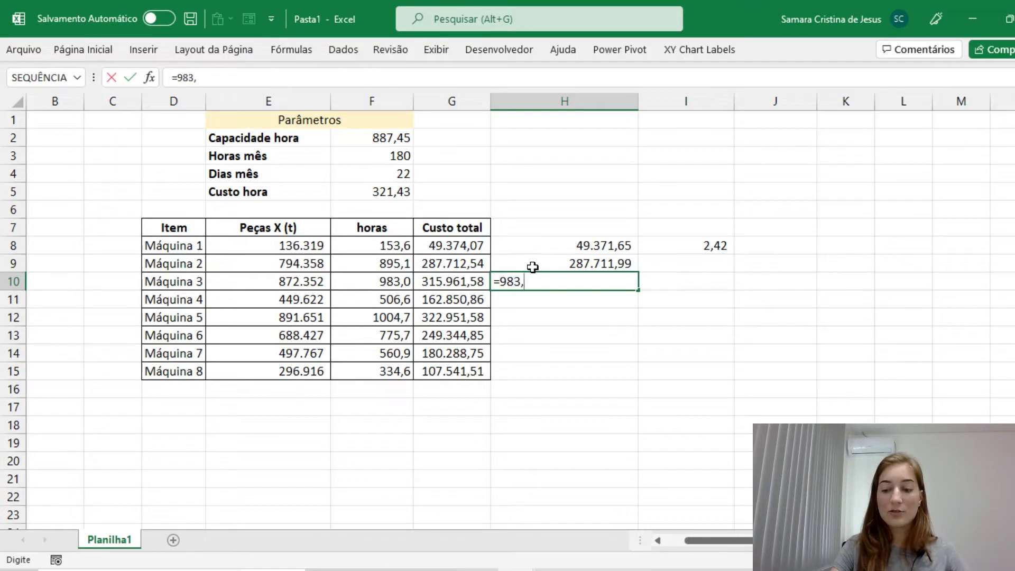
type("0*3")
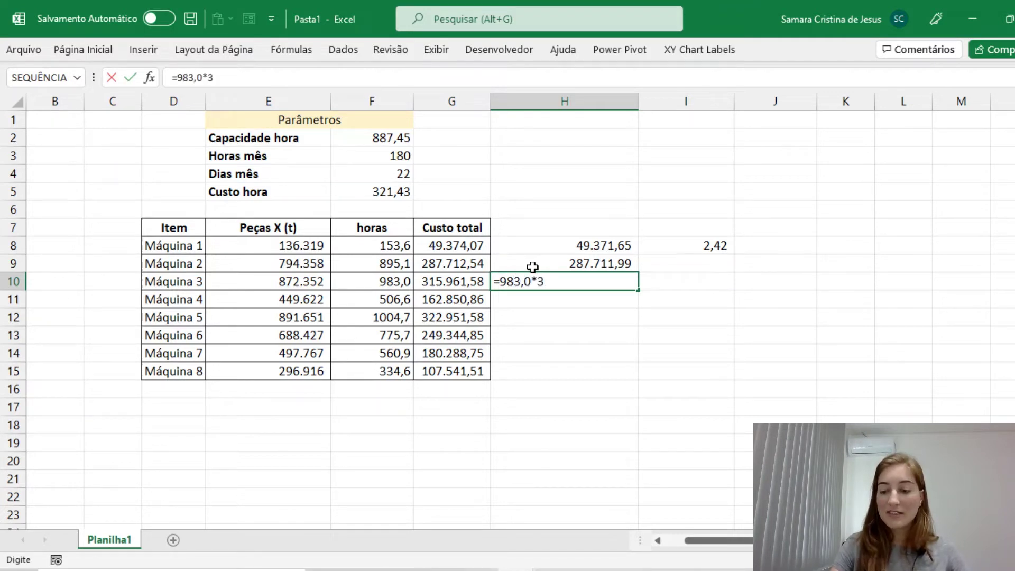
type("21,43")
key("Return")
Step: Enter the check formula =506,6*321,43 in H11, using Máquina 4's displayed rounded hours
type("=")
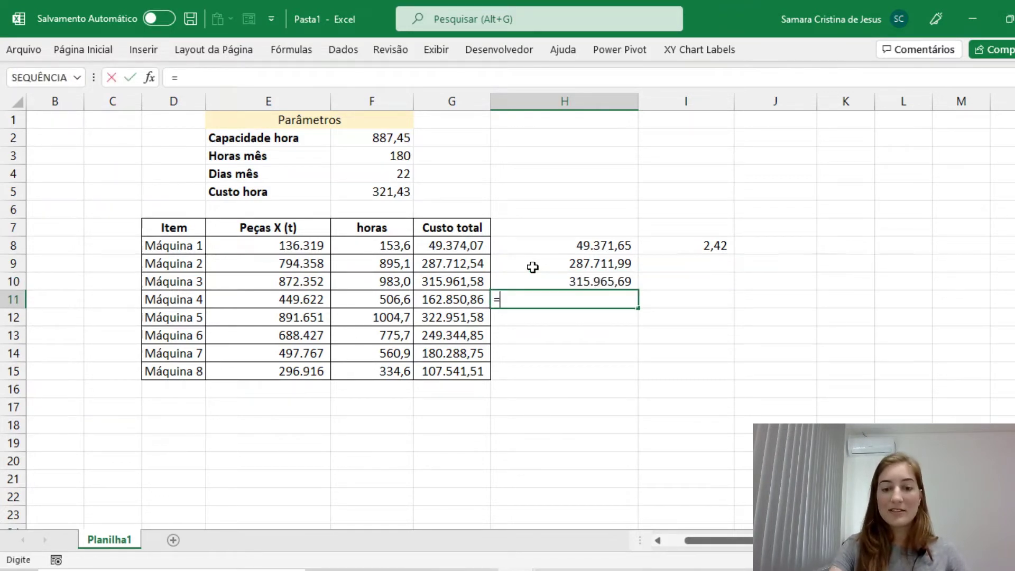
type("506,6")
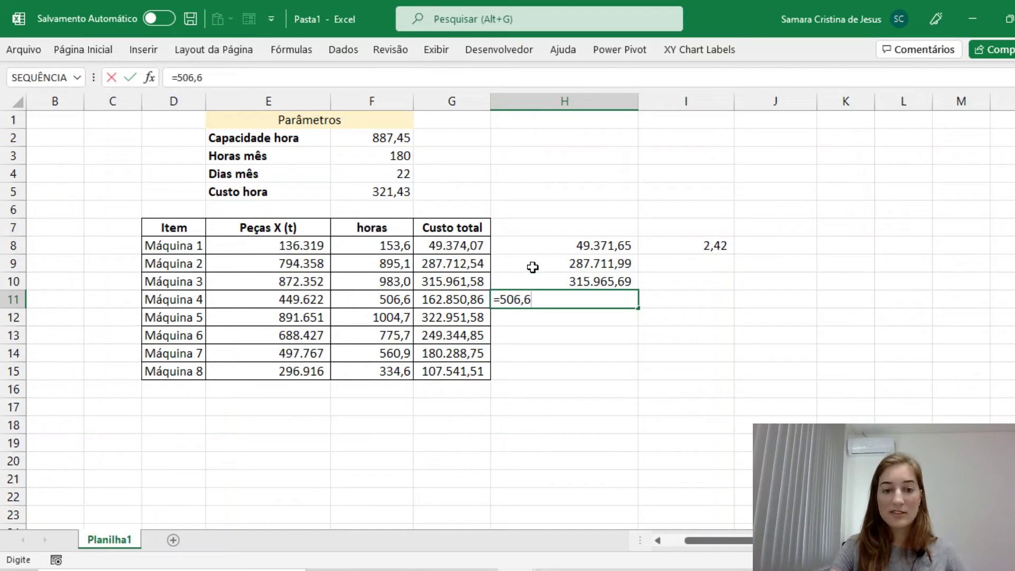
type("*321,")
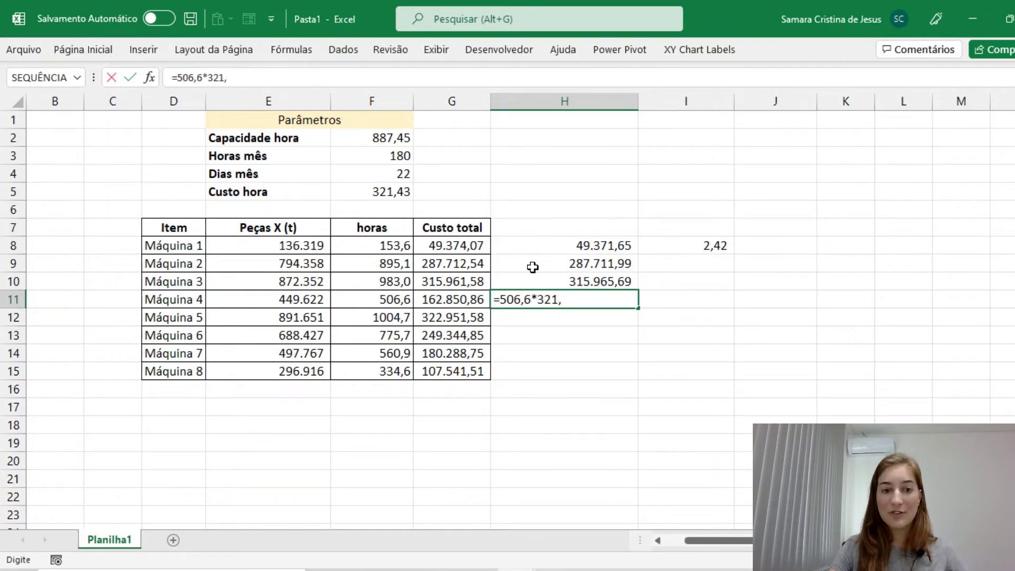
type("43")
key("Return")
Step: Enter the check formula =1004,7*321,43 in H12, using Máquina 5's displayed rounded hours
type("=")
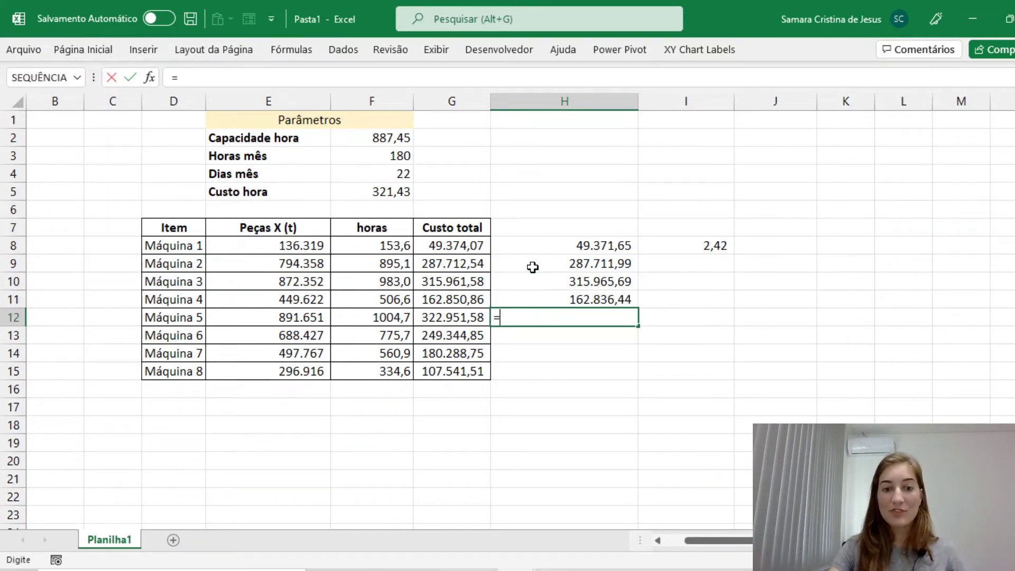
type("1004,")
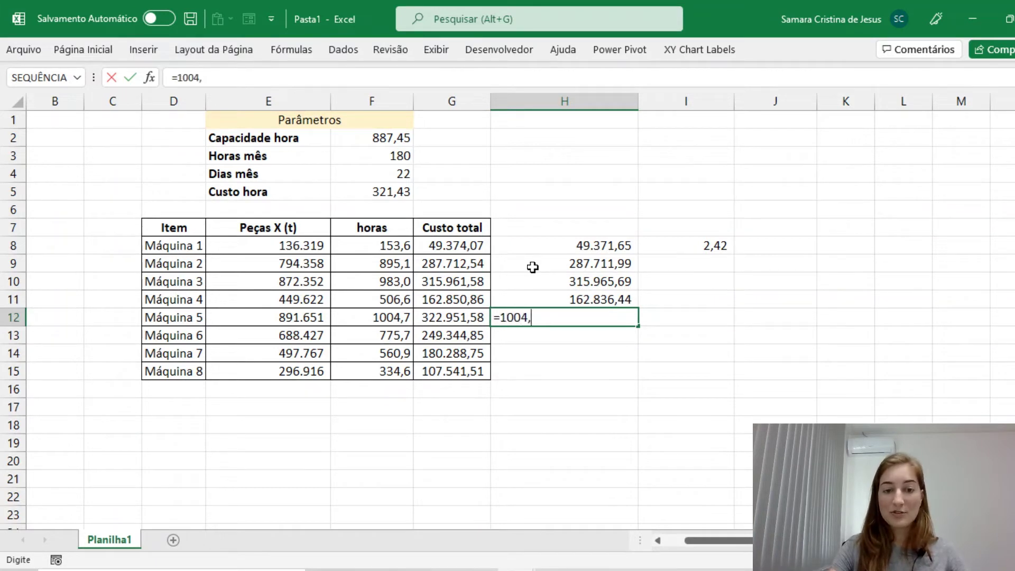
type("7*321")
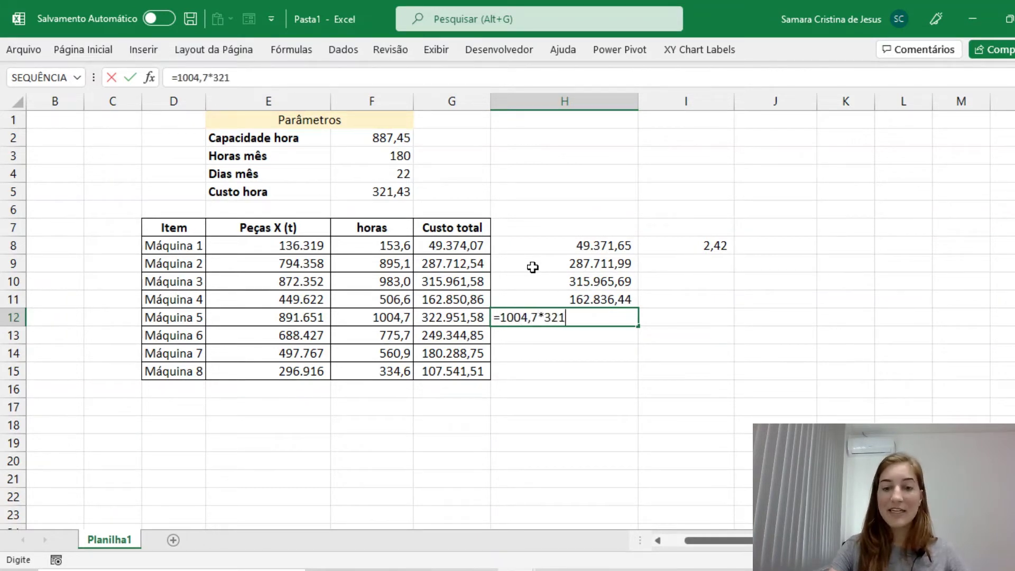
type(",43")
key("Return")
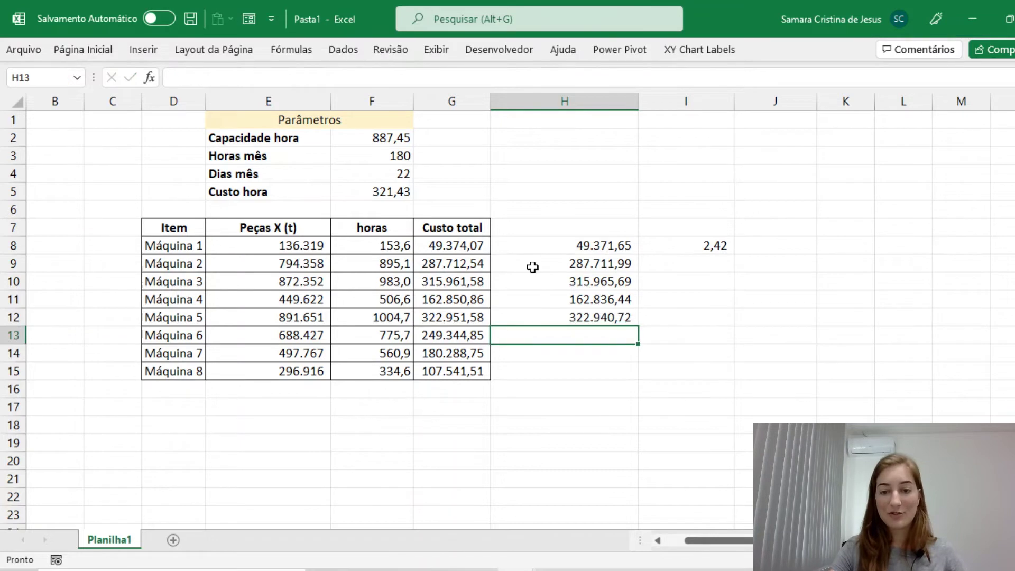
Step: Enter the check formula =775,7*321,43 in H13, using Máquina 6's displayed rounded hours
type("=775,")
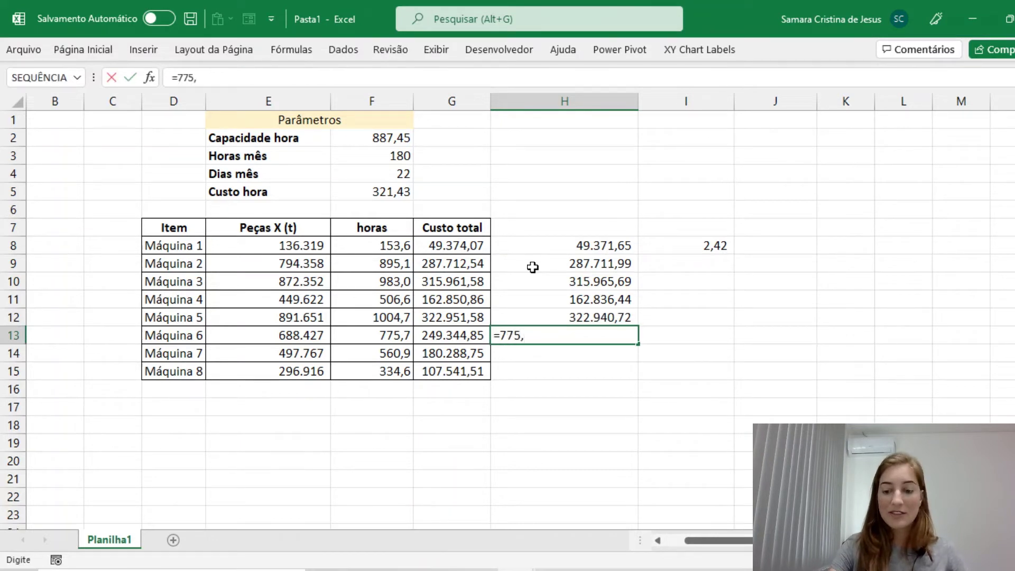
type("7*321,43")
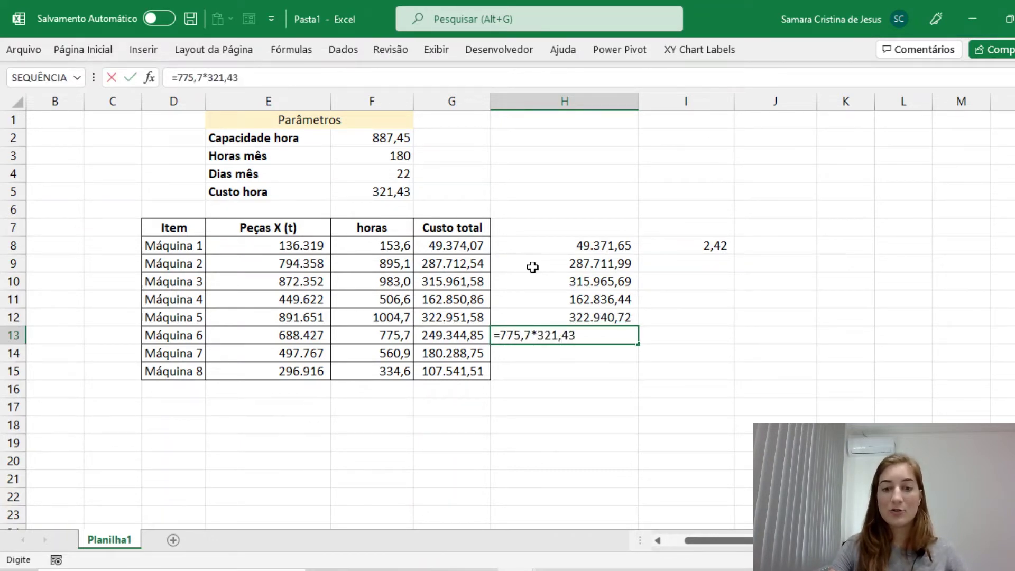
key("Return")
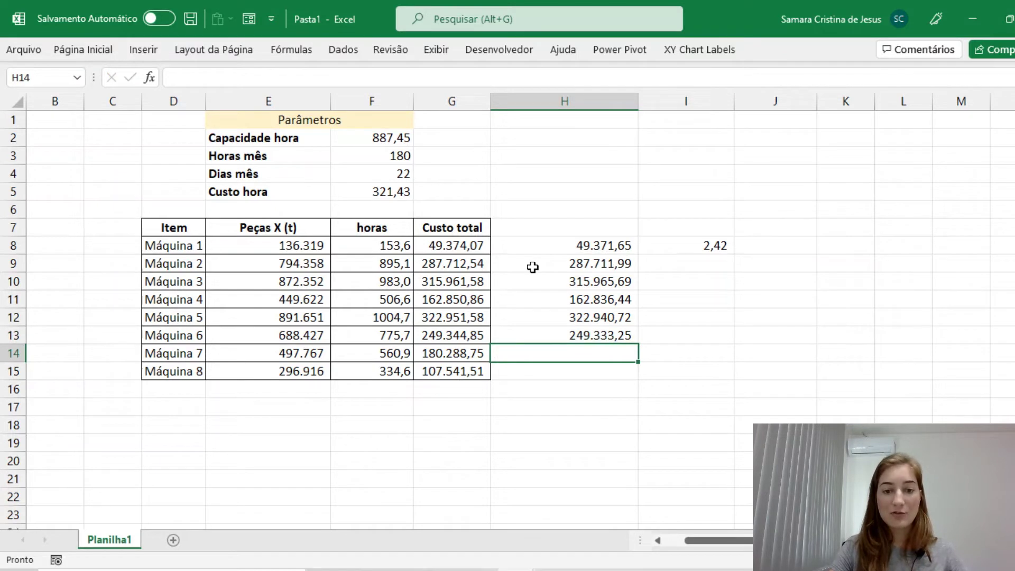
Step: Enter the check formula =560,9*321,43 in H14, using Máquina 7's displayed rounded hours
type("=560,")
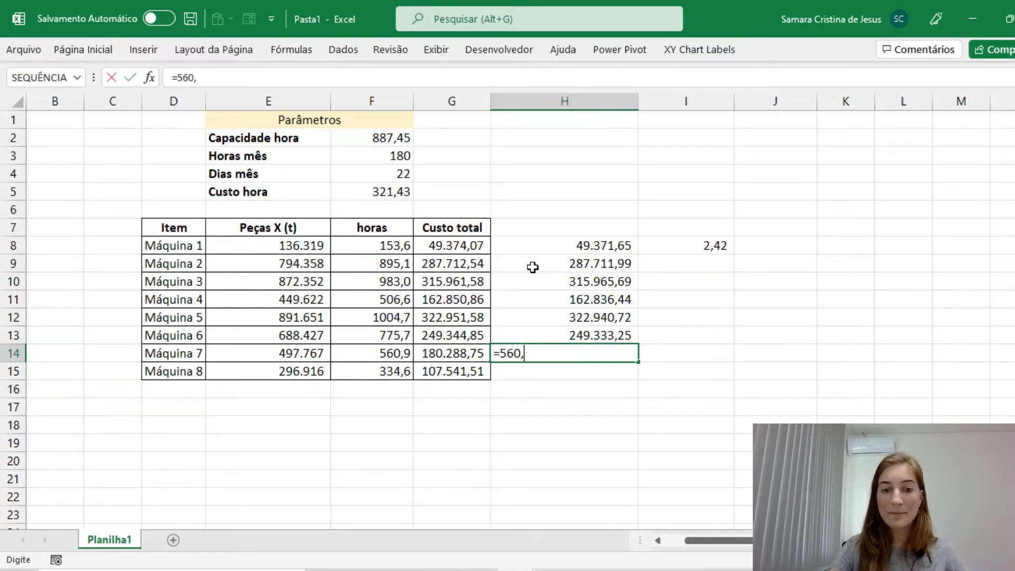
type("9*321")
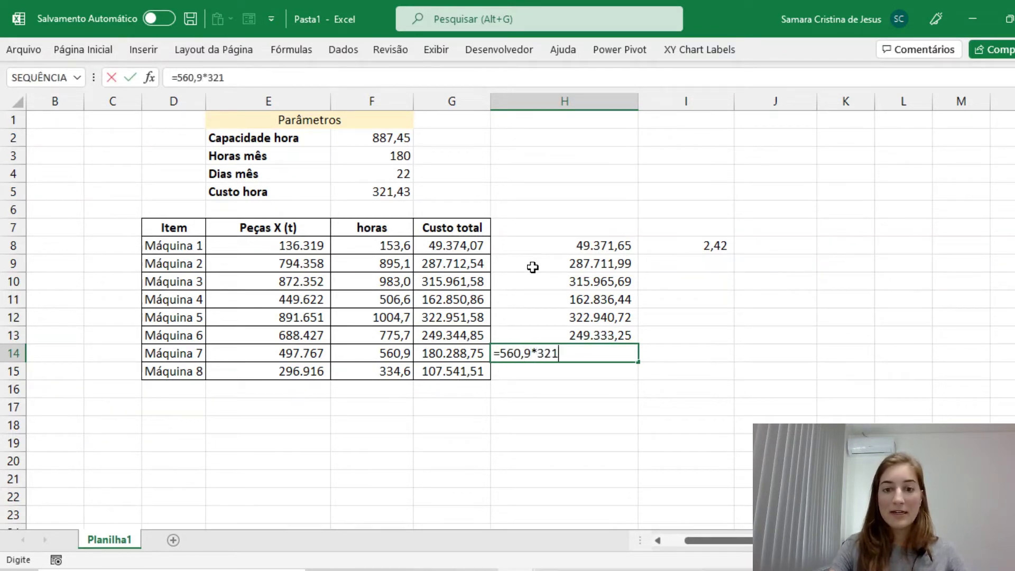
type(",43")
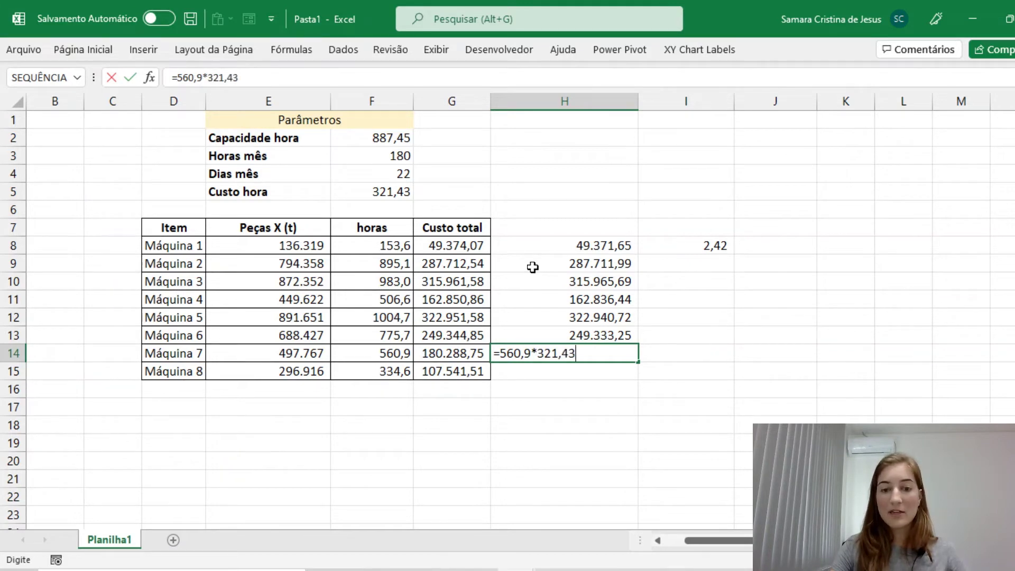
key("Return")
Step: Enter the check formula =334,6*321,43 in H15, using Máquina 8's displayed rounded hours
type("=")
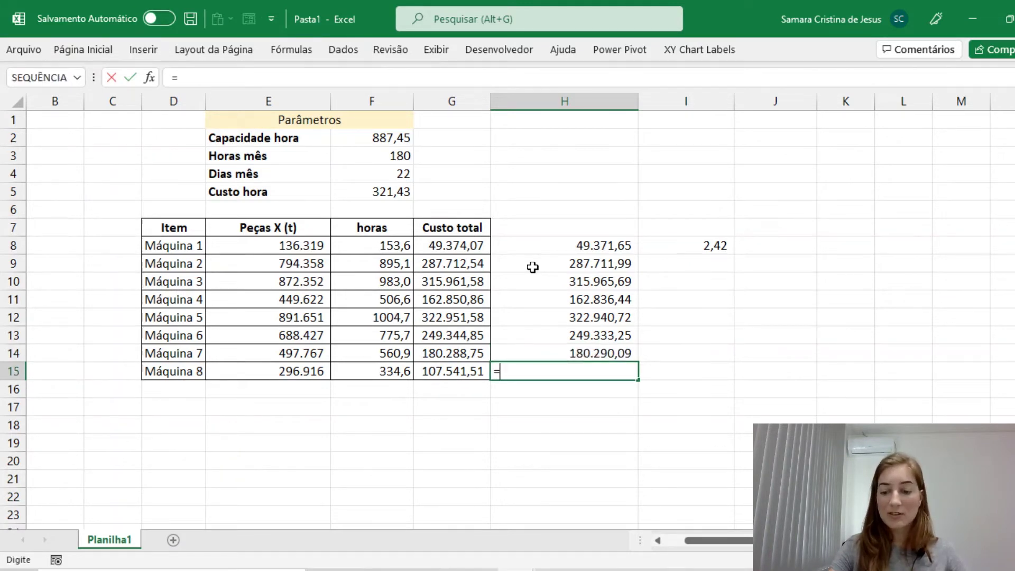
type("334,6")
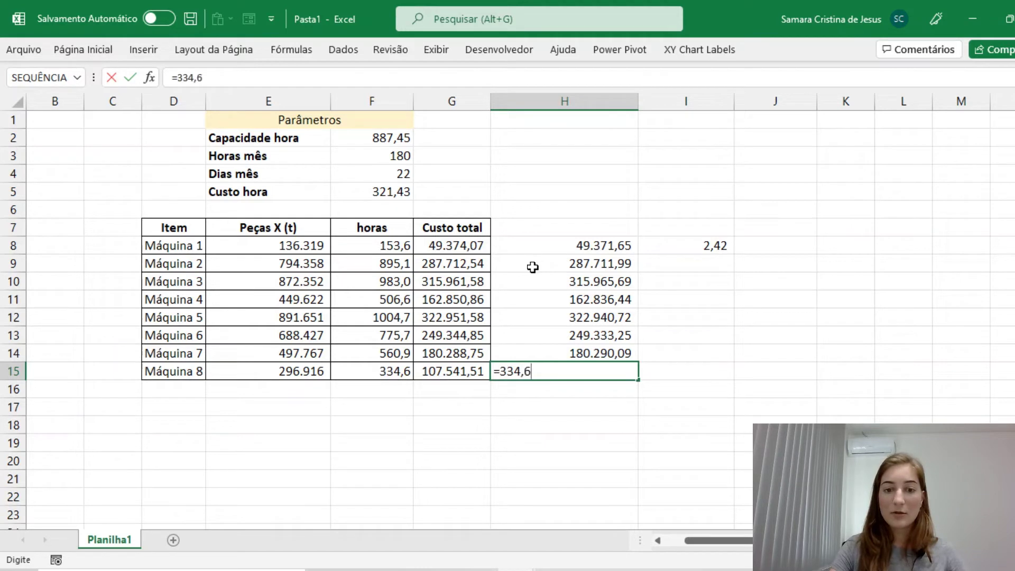
type("*321,43")
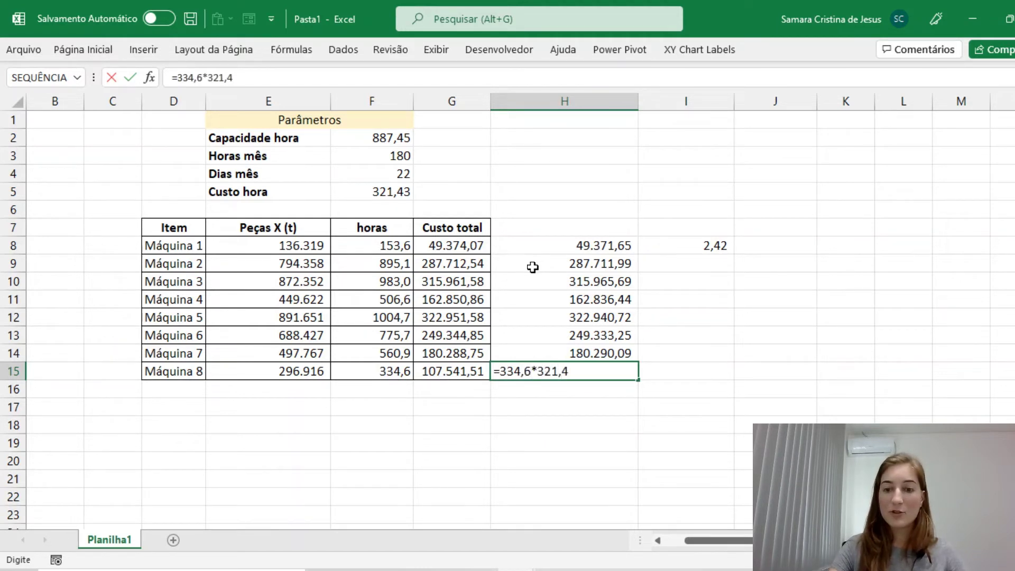
key("Return")
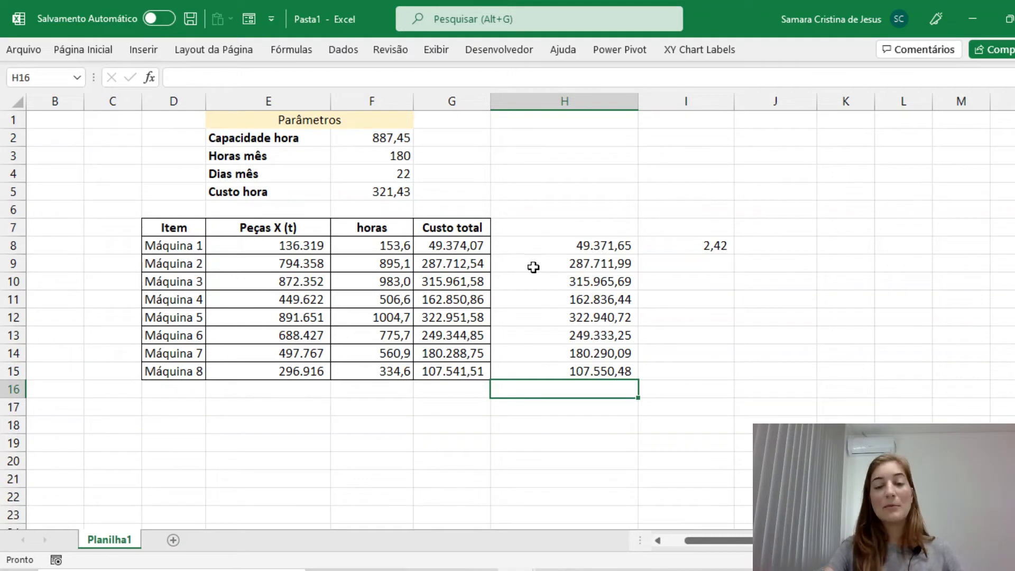
Step: Fill the difference formula from I8 down to I15 for all machines, and review the check formula in H10
left_click(701, 243)
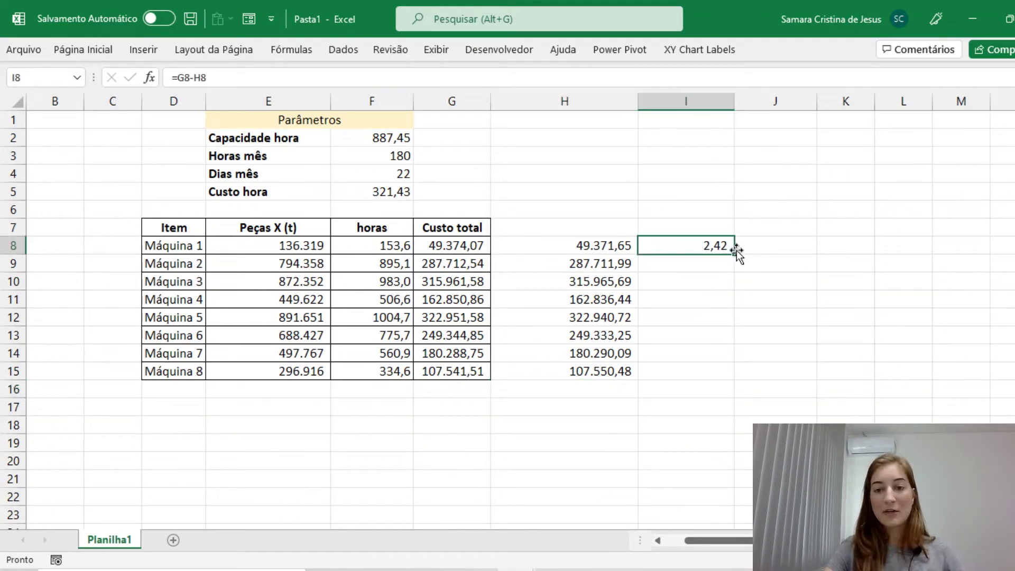
left_click_drag(732, 256, 716, 374)
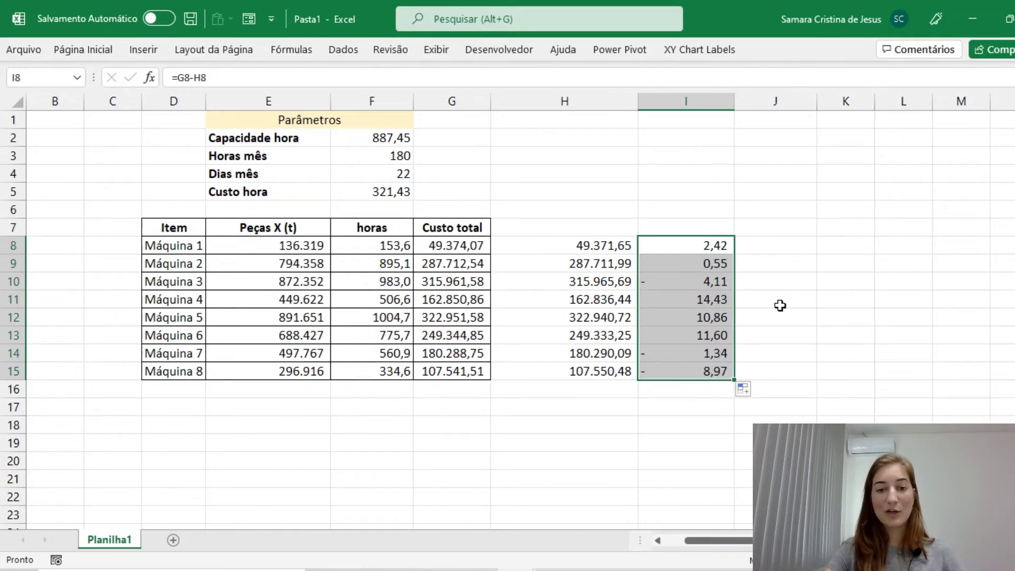
double_click(598, 281)
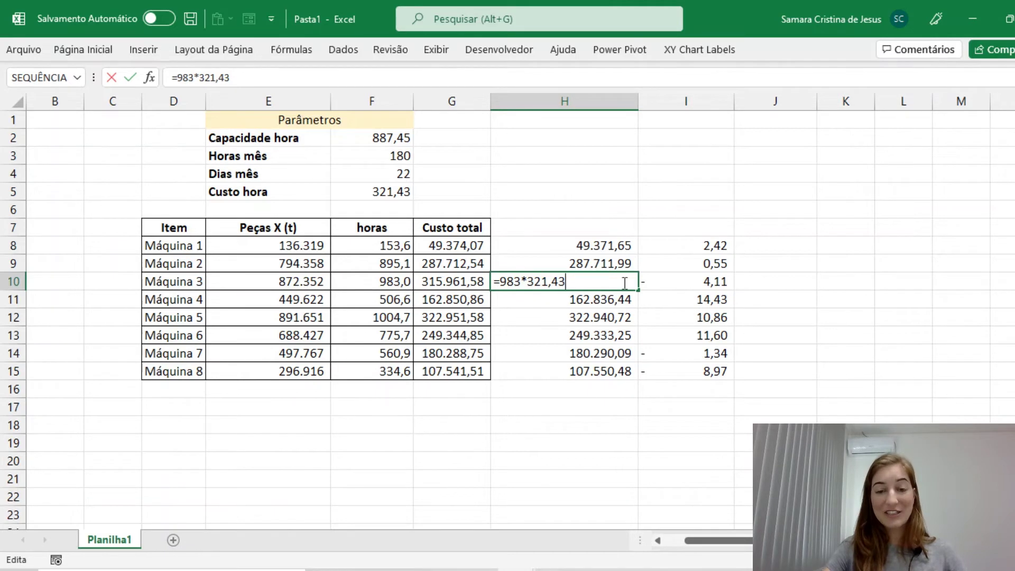
key("Return")
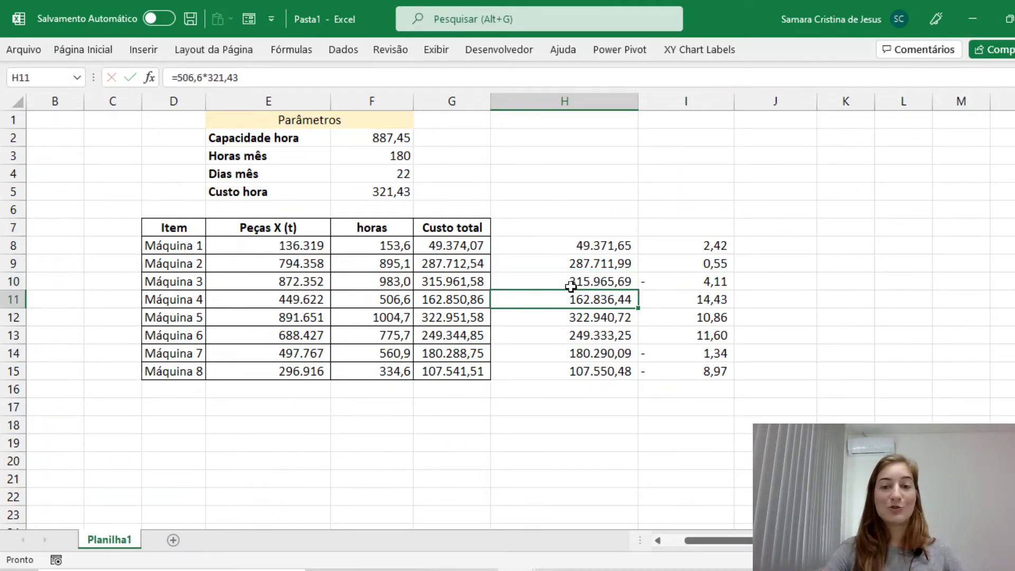
Step: Sum rows 8 to 15 of columns G, H and I in row 16, and widen column G to fit its total
left_click_drag(570, 248, 547, 397)
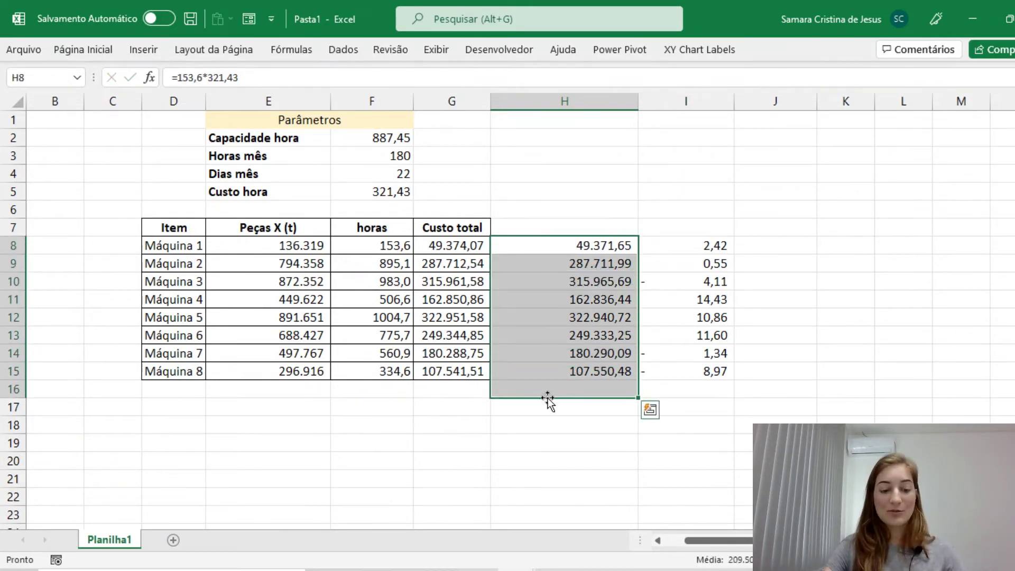
key("alt+equal")
left_click_drag(478, 238, 431, 390)
key("alt+equal")
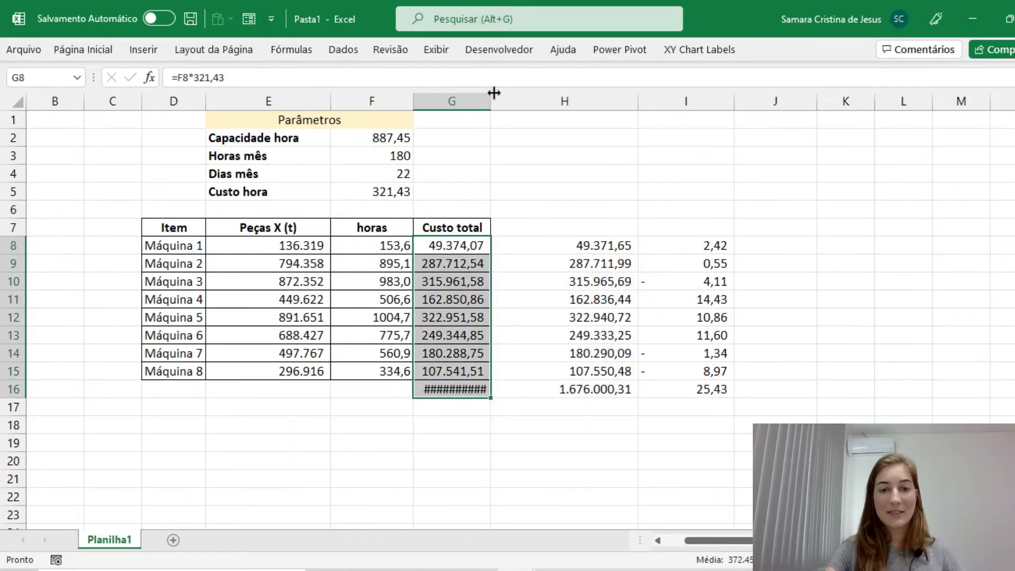
left_click_drag(492, 101, 507, 100)
left_click(761, 460)
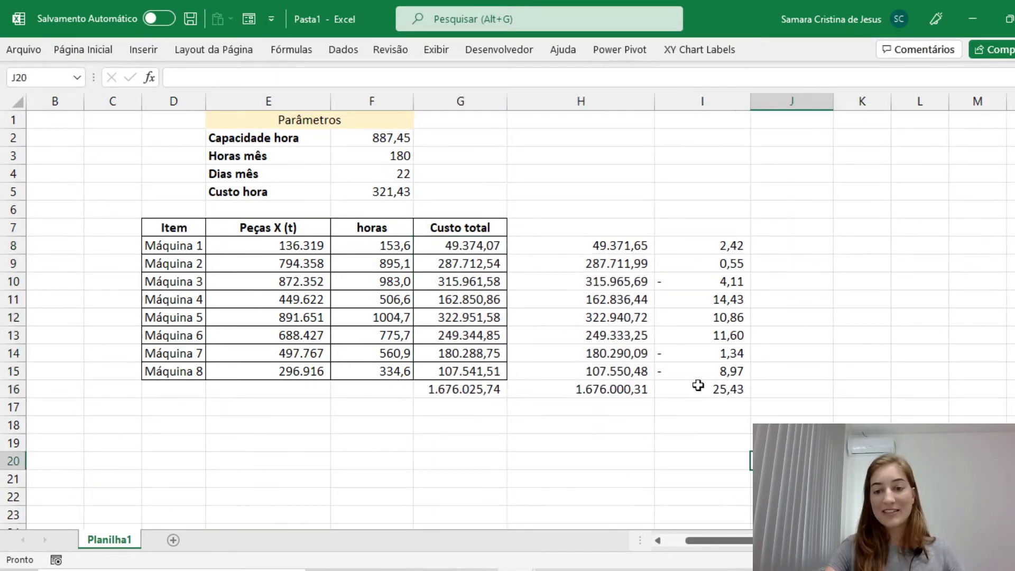
left_click(683, 422)
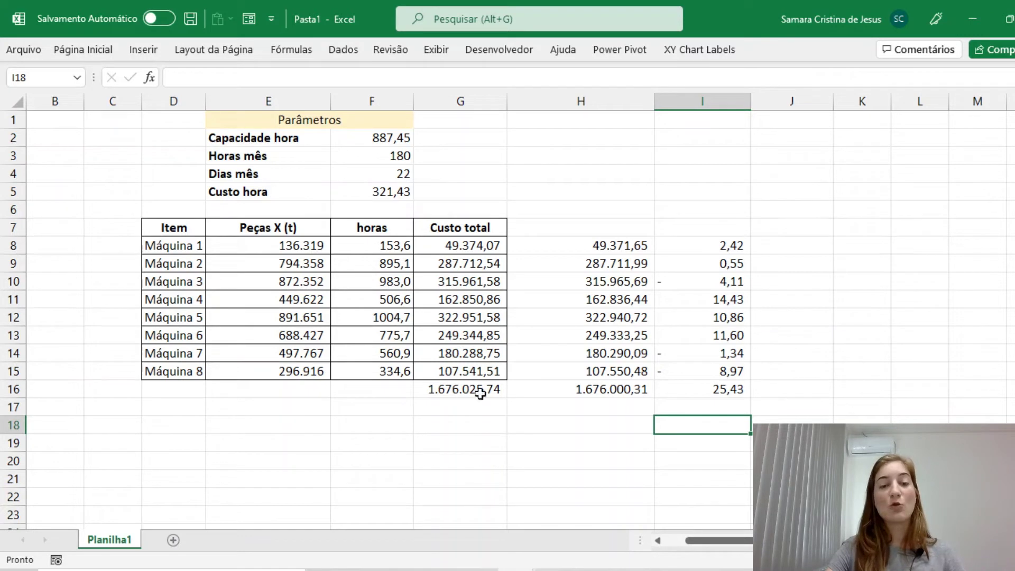
Step: Display the hours in F8:F15 with three decimal places to inspect the hidden digits, and return them to one decimal place
left_click_drag(366, 253, 368, 370)
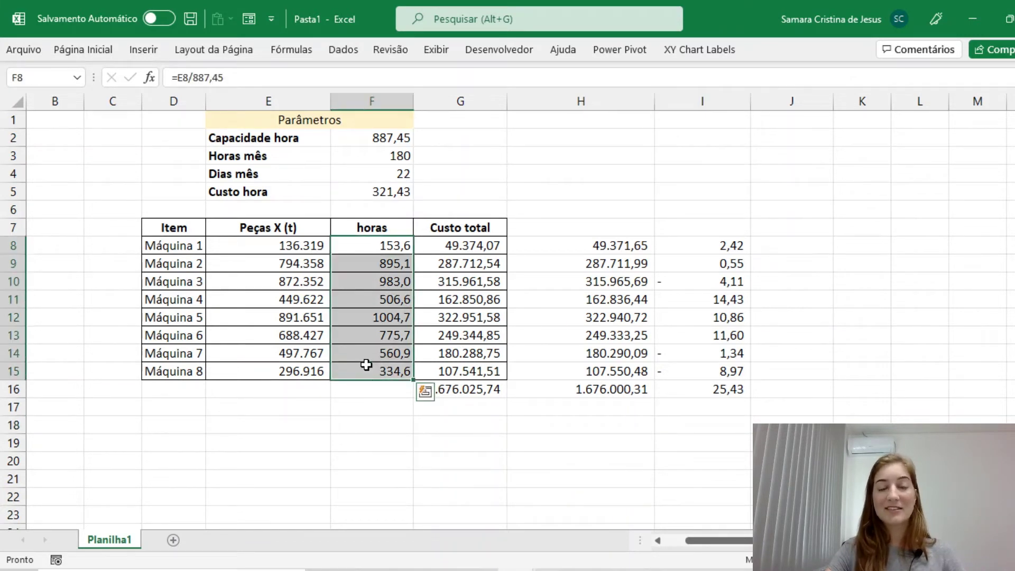
left_click(388, 355)
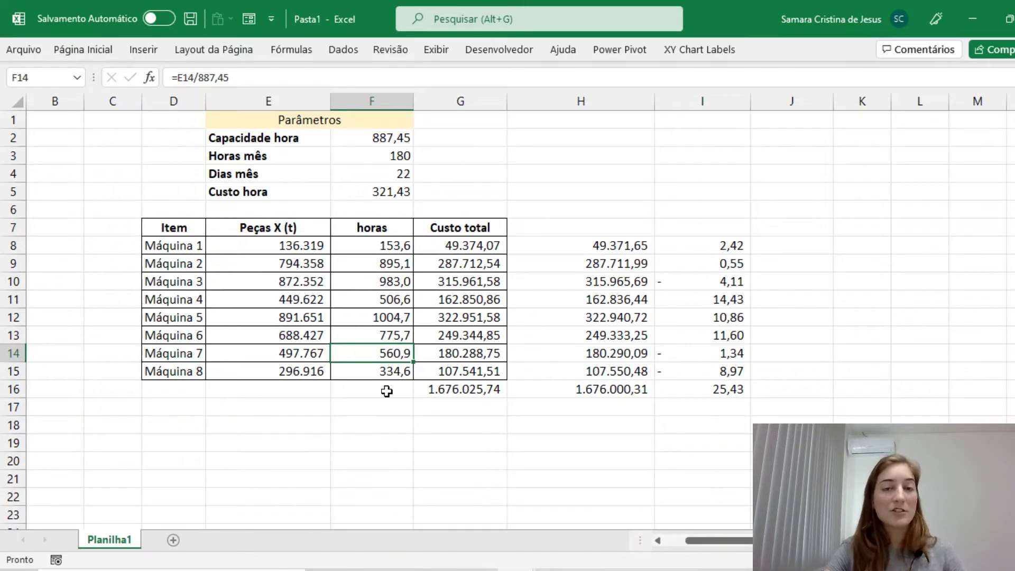
left_click_drag(397, 244, 395, 370)
left_click(83, 50)
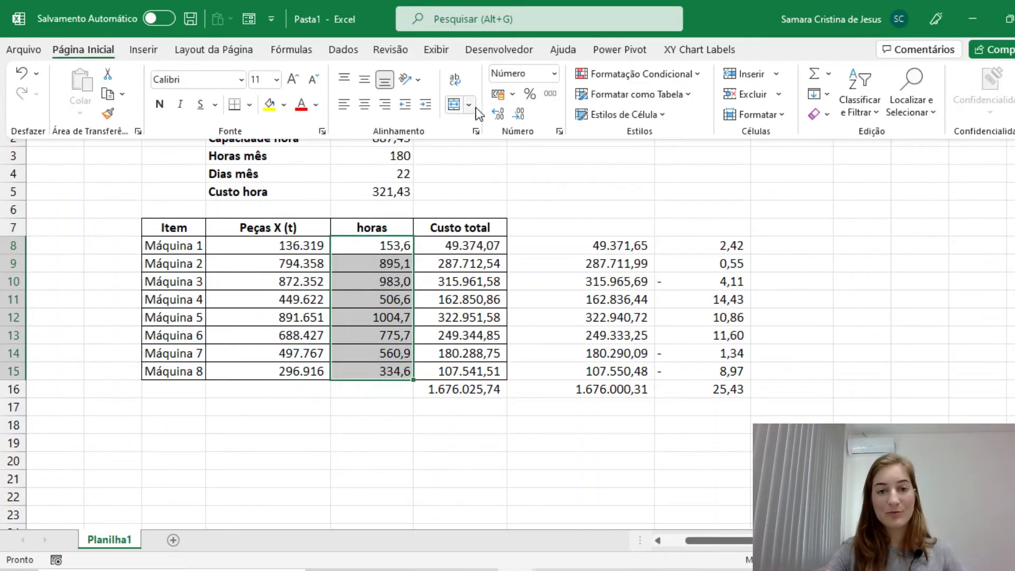
left_click(498, 114)
left_click(498, 114)
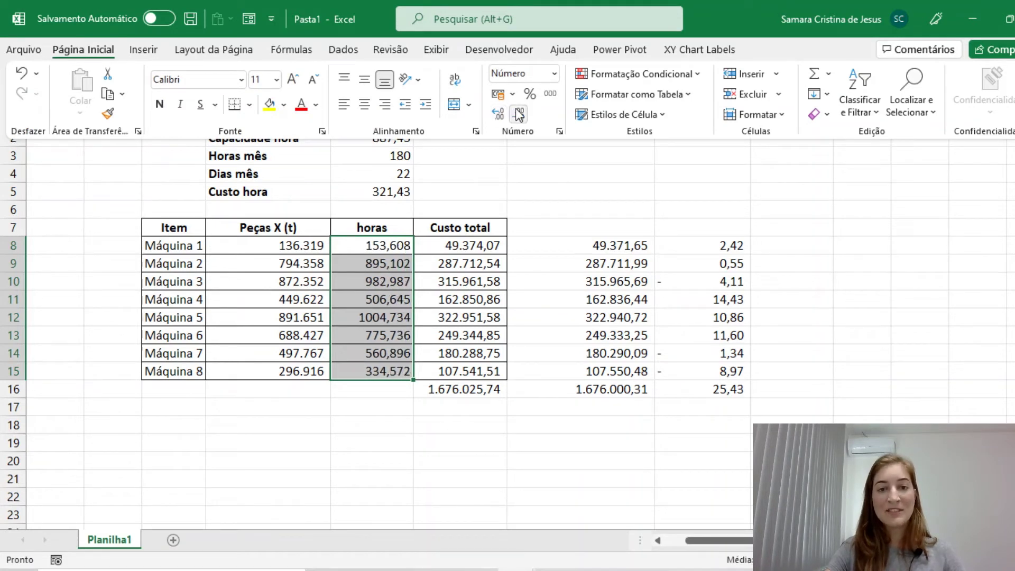
left_click(519, 113)
left_click(519, 113)
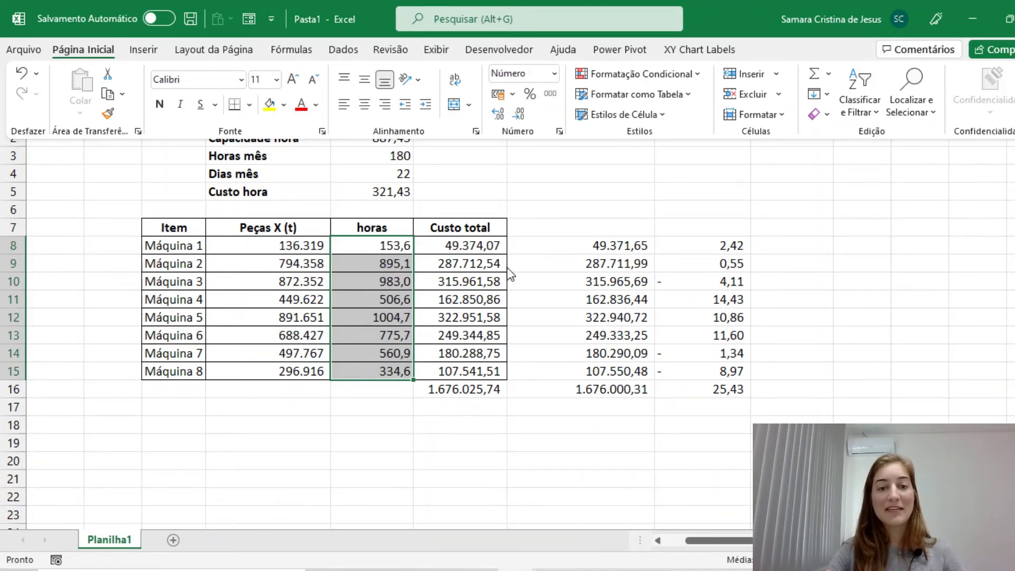
Step: Examine Máquina 1's difference formula in I8 and the rounded hours used in its check formula in H8
left_click(551, 262)
left_click(691, 246)
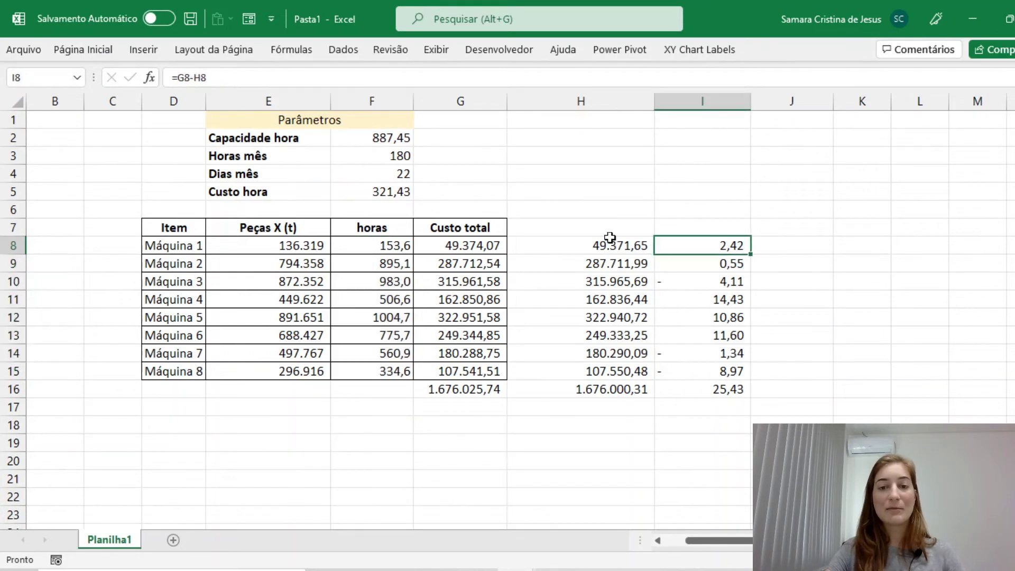
left_click(607, 242)
double_click(604, 244)
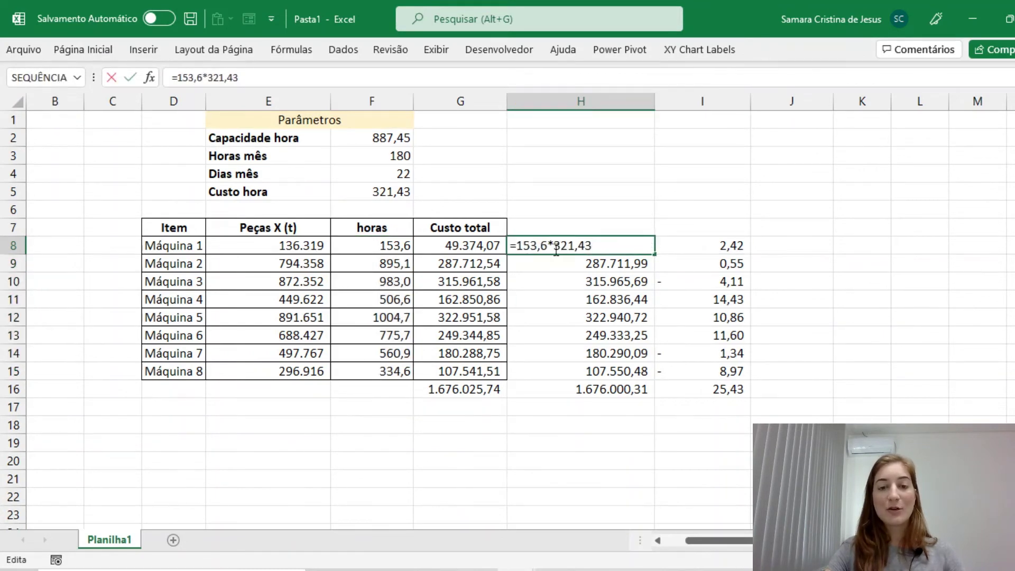
left_click_drag(544, 244, 526, 244)
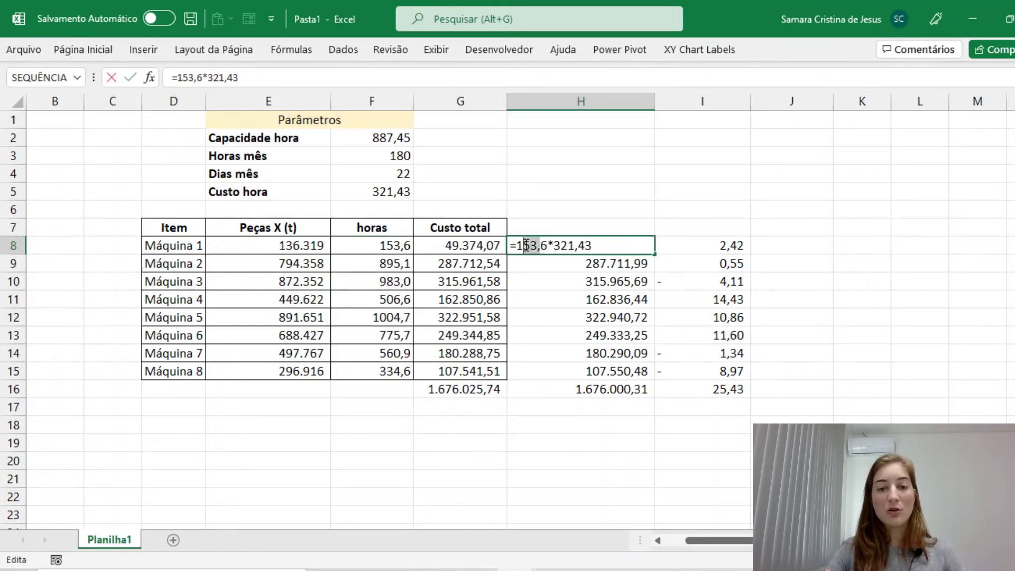
left_click(561, 280)
Step: Enable "Definir precisão conforme exibido" for workbook Pasta1 in the advanced options, accepting the permanent loss of precision
left_click(44, 54)
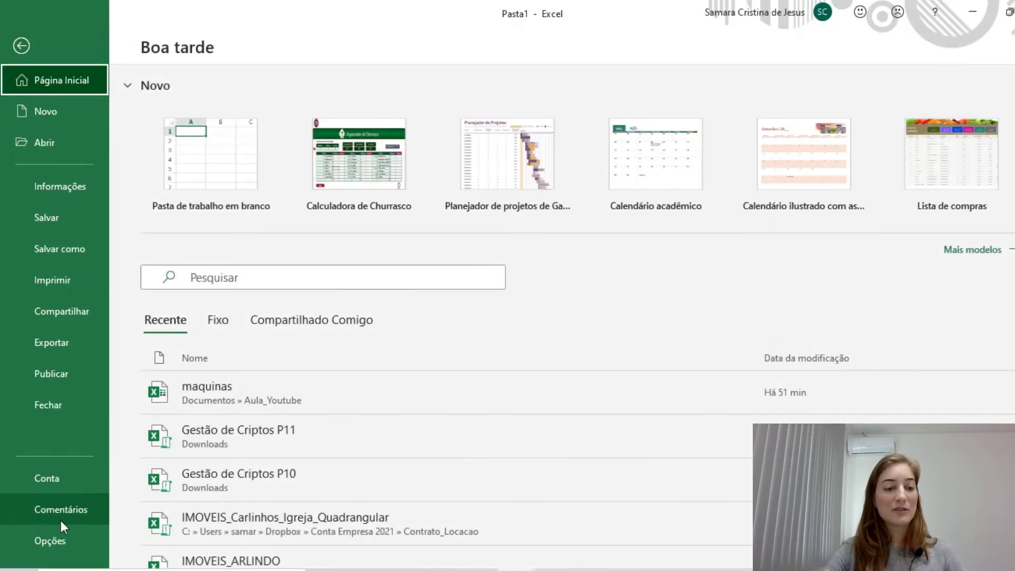
left_click(55, 539)
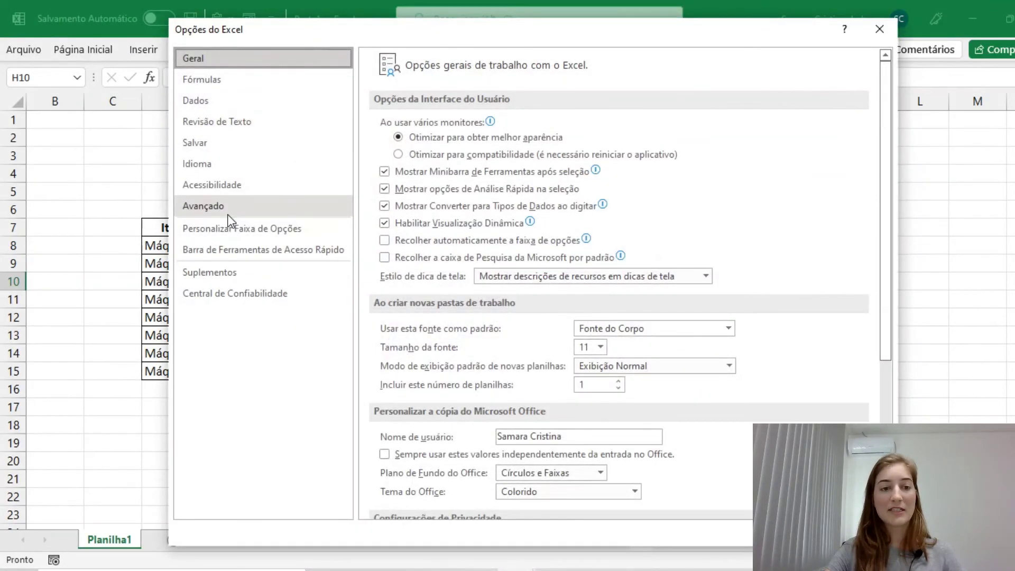
left_click(227, 207)
scroll(576, 365, "down", 15)
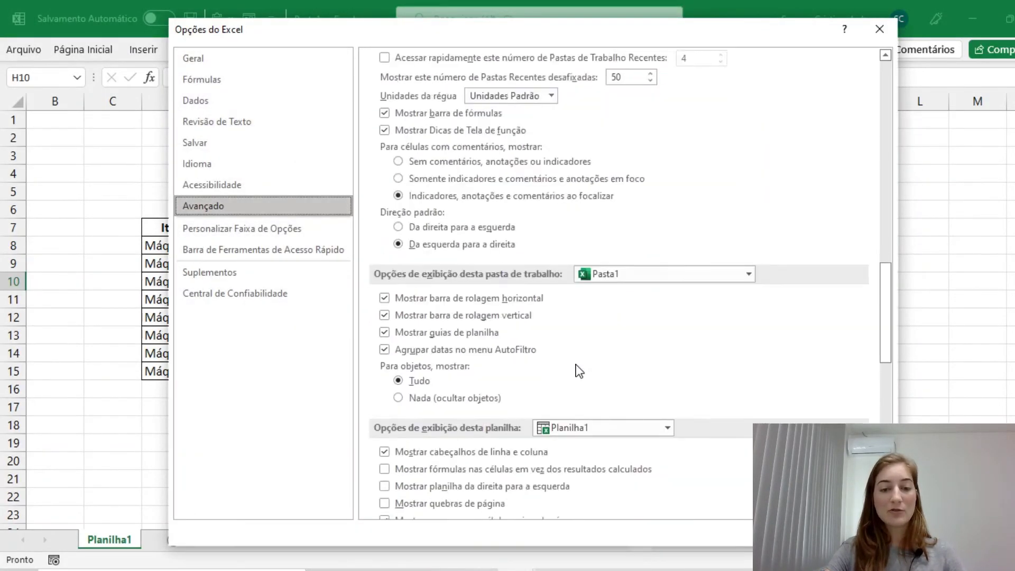
scroll(578, 371, "down", 15)
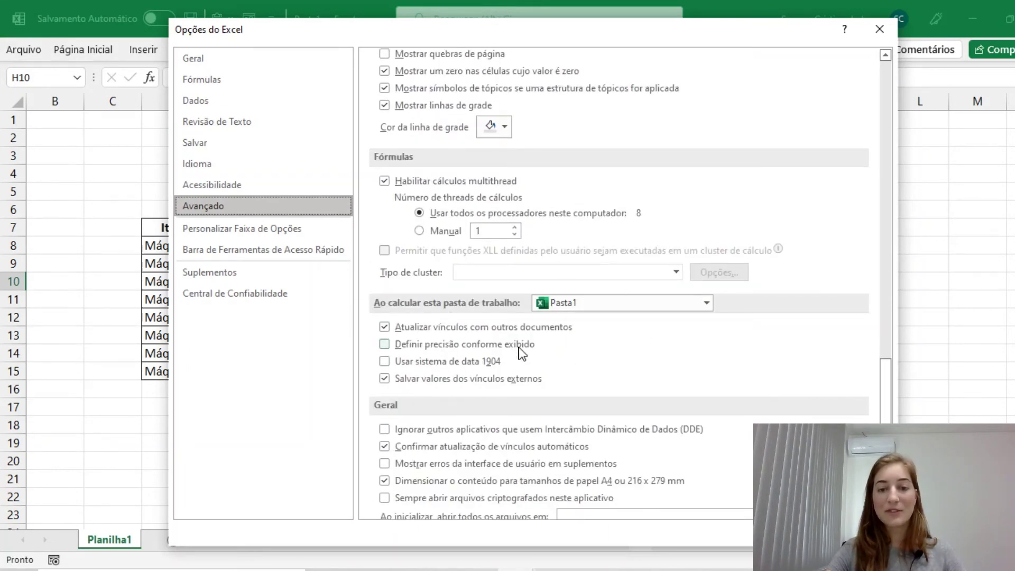
left_click(385, 344)
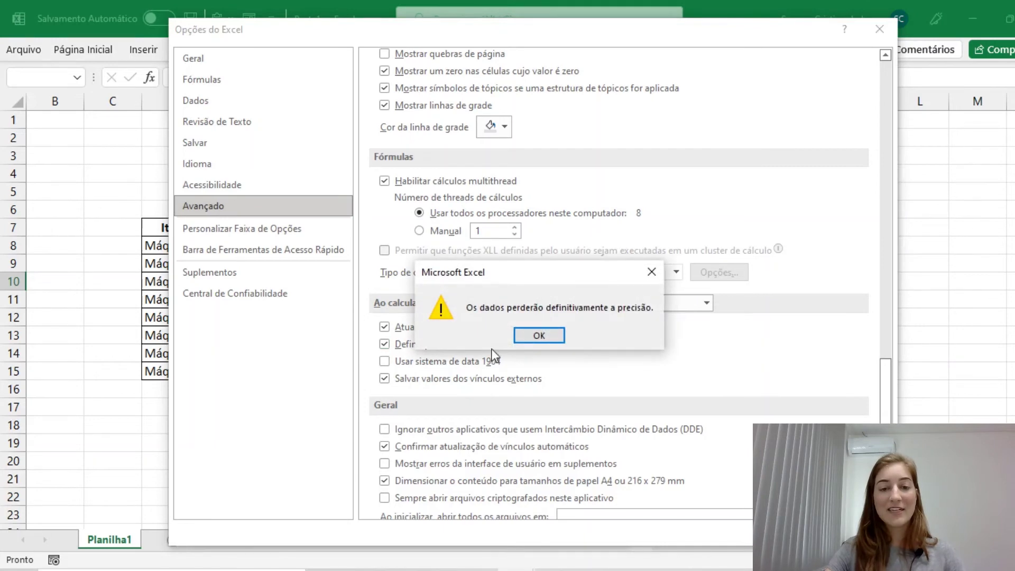
left_click(539, 335)
key("Return")
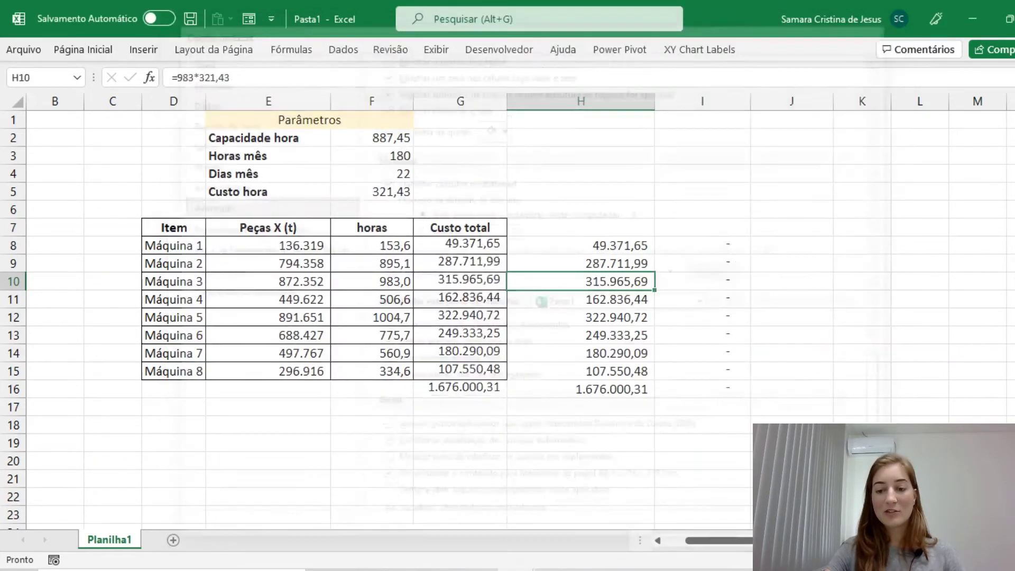
Step: Compare the cost total in G16 with the check total in H16
left_click(480, 398)
left_click(591, 395)
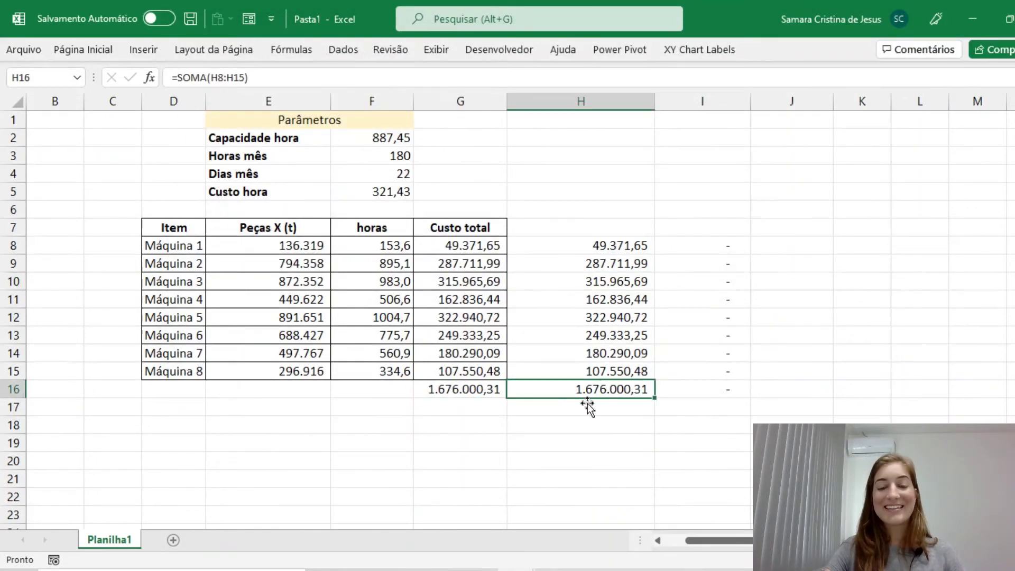
left_click(479, 376)
left_click(497, 389)
left_click(594, 392)
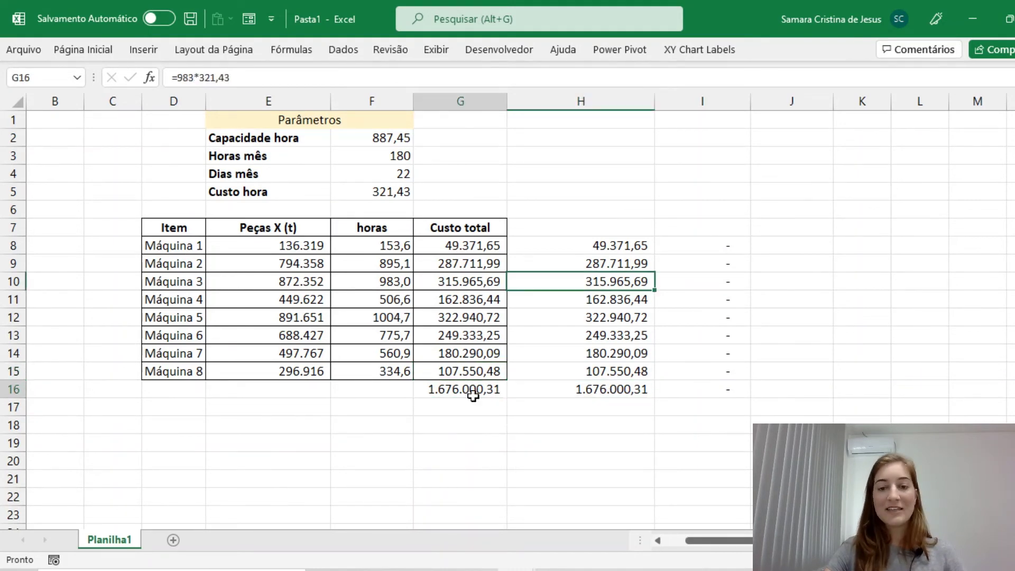
left_click(594, 392)
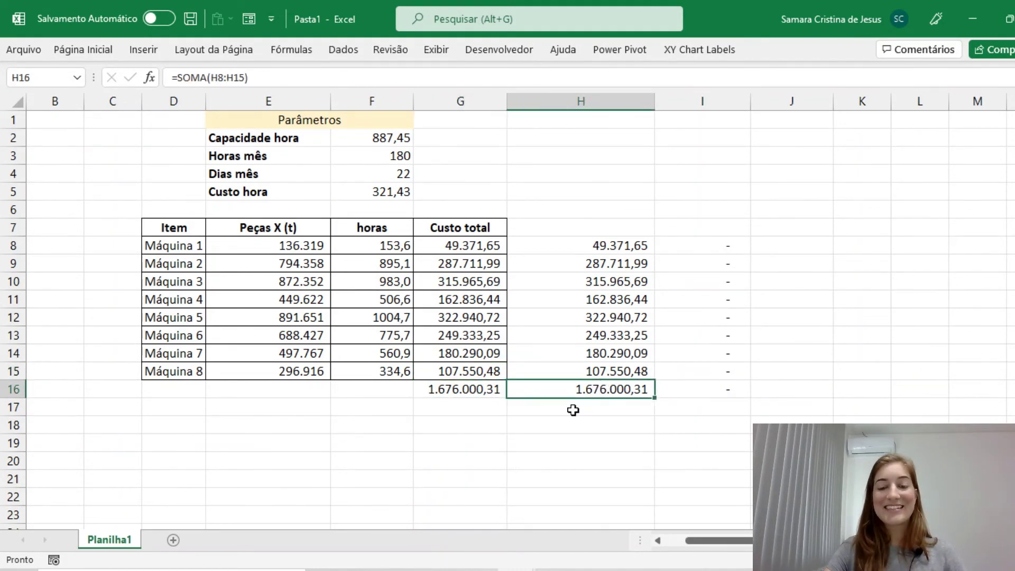
left_click(469, 377)
left_click(604, 390)
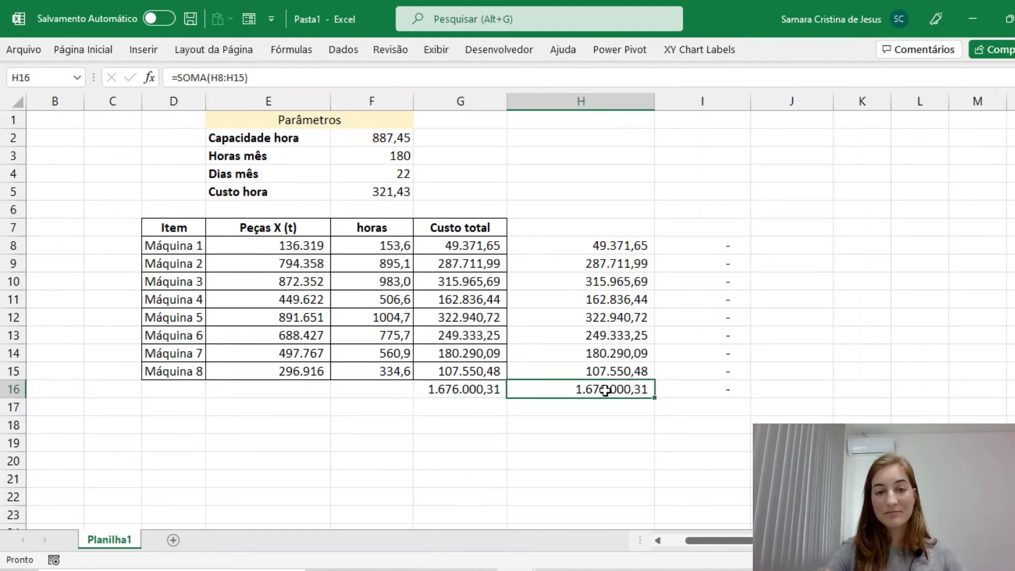
Step: Clear the check and difference cells in H7:I17, and enter =180/22 in H8 for the daily hours
left_click_drag(589, 227, 739, 401)
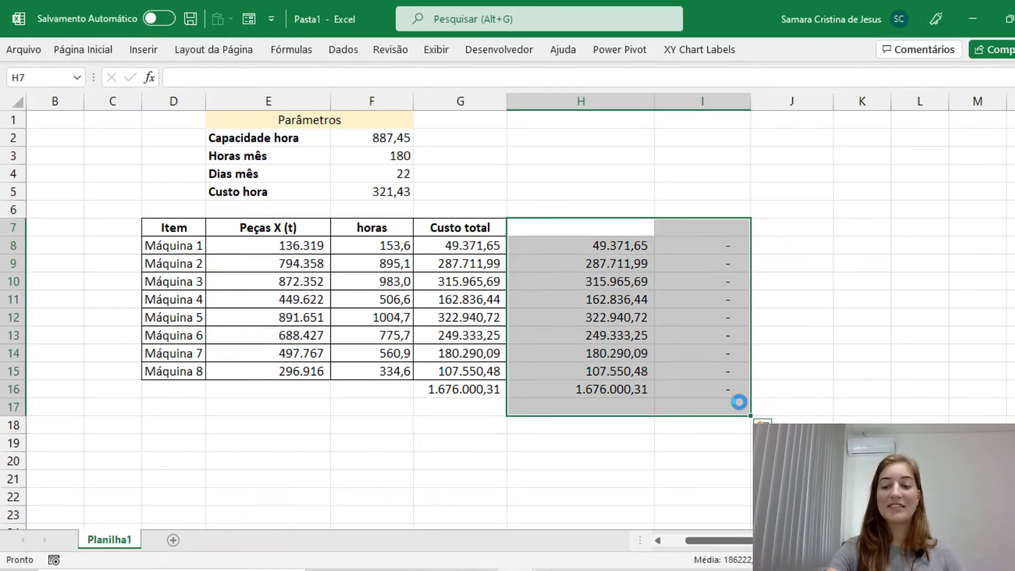
key("Delete")
left_click(532, 243)
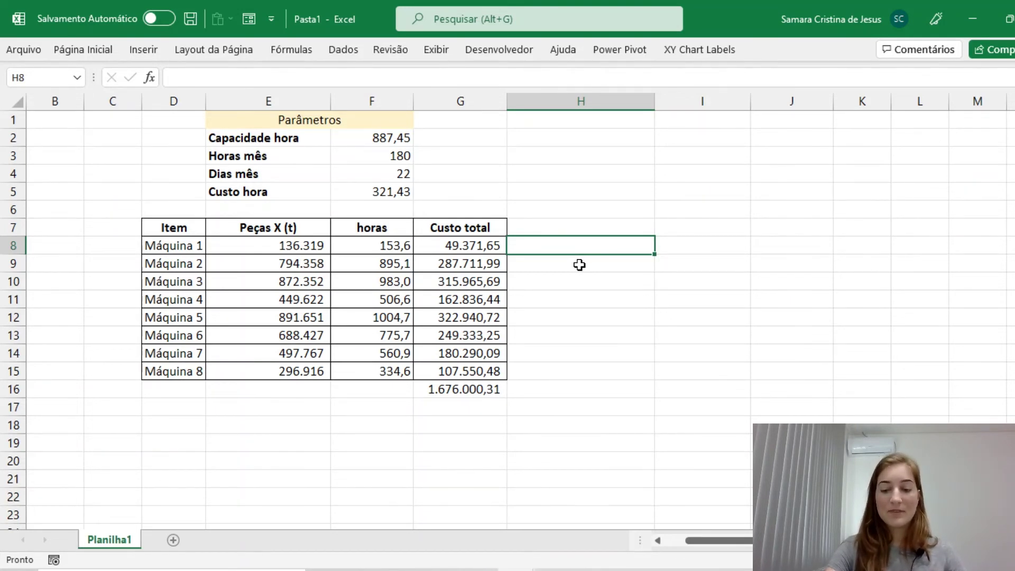
type("=180/22")
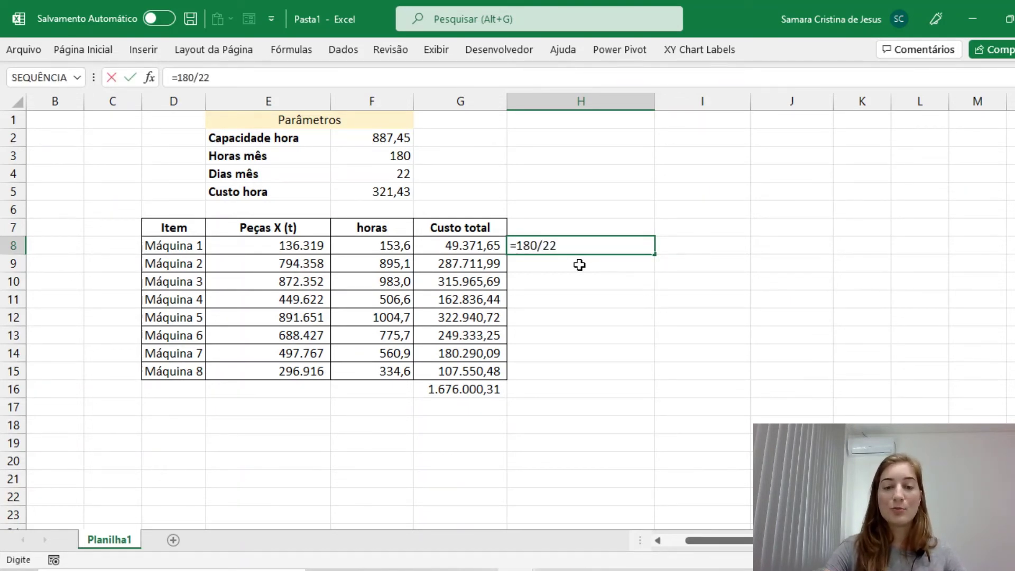
key("Return")
Step: Fill the daily hours formula from H8 down to H15 and display the values with one decimal place
left_click(611, 247)
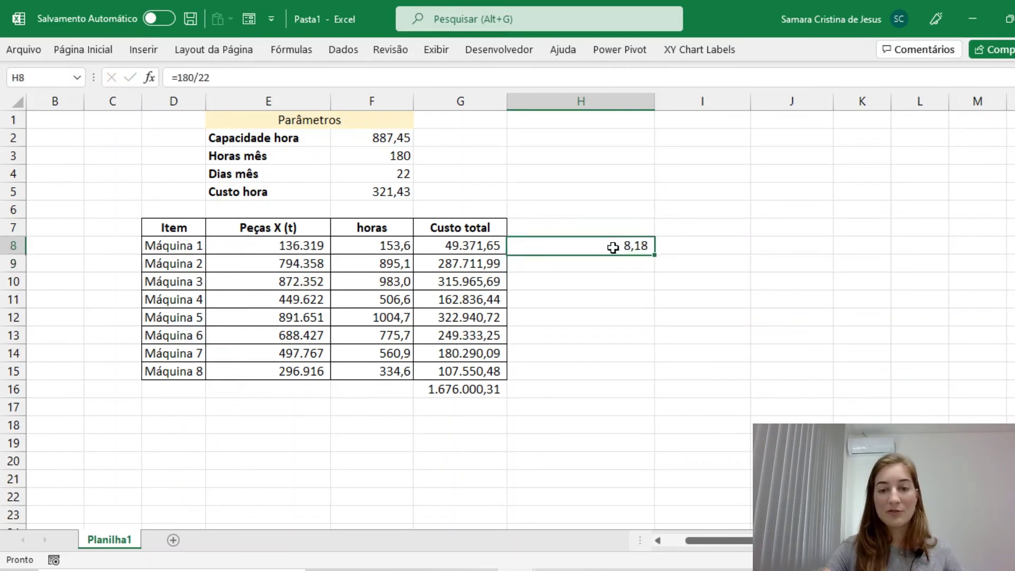
double_click(655, 257)
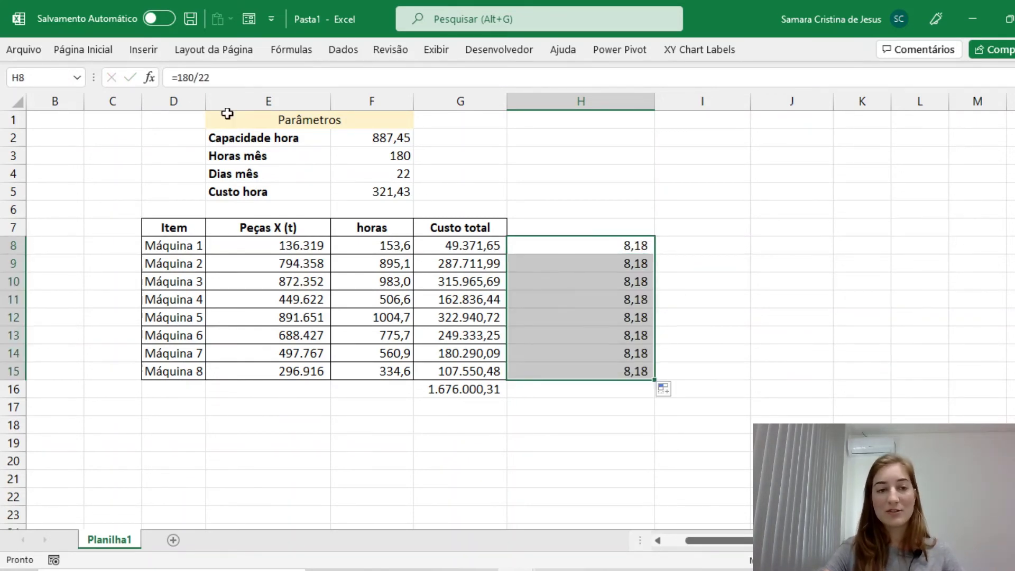
left_click(83, 49)
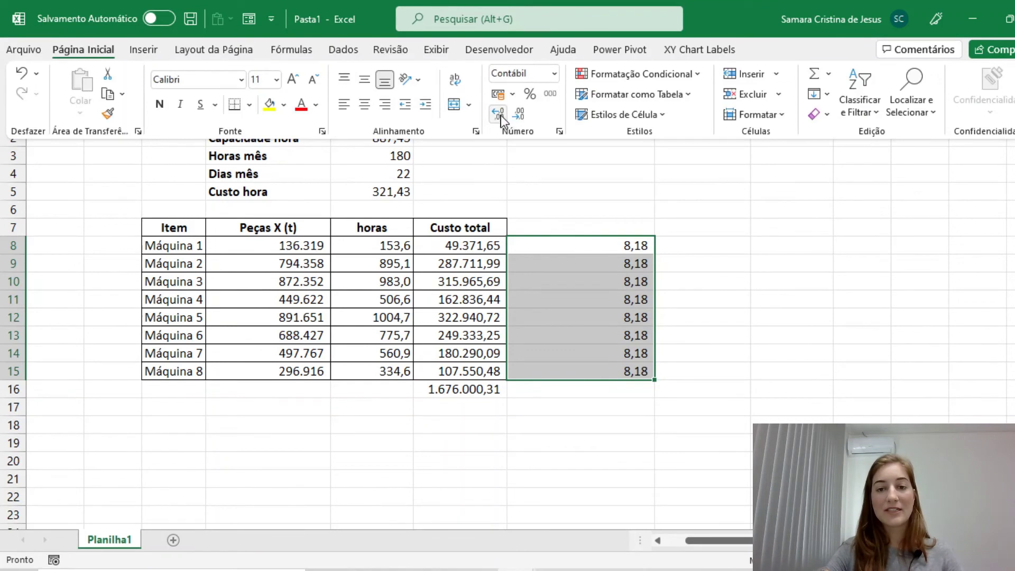
left_click(515, 116)
Step: Enter the header "horas" in H7 and fit column H to its contents
left_click(566, 225)
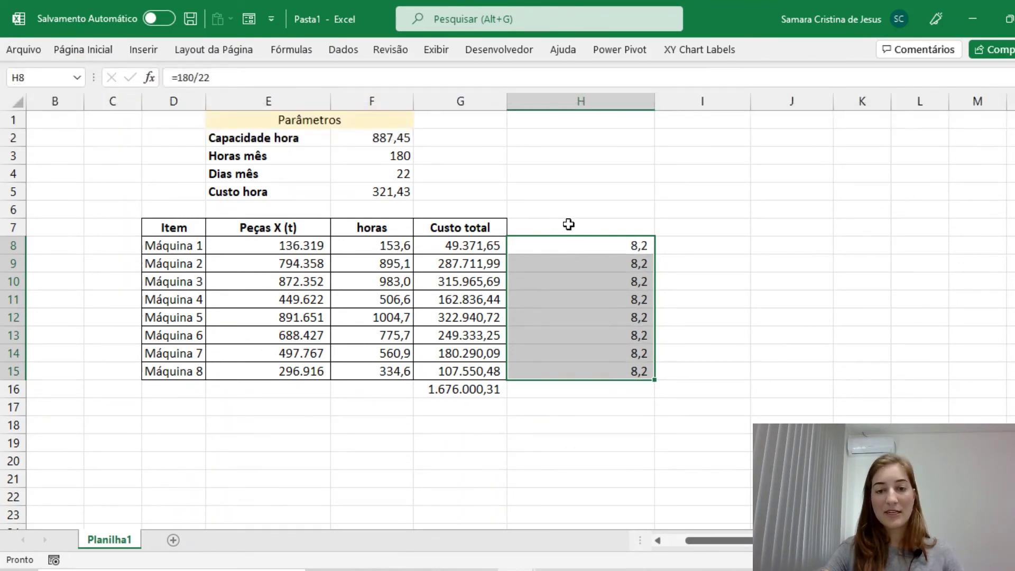
left_click(578, 228)
double_click(578, 228)
type("h")
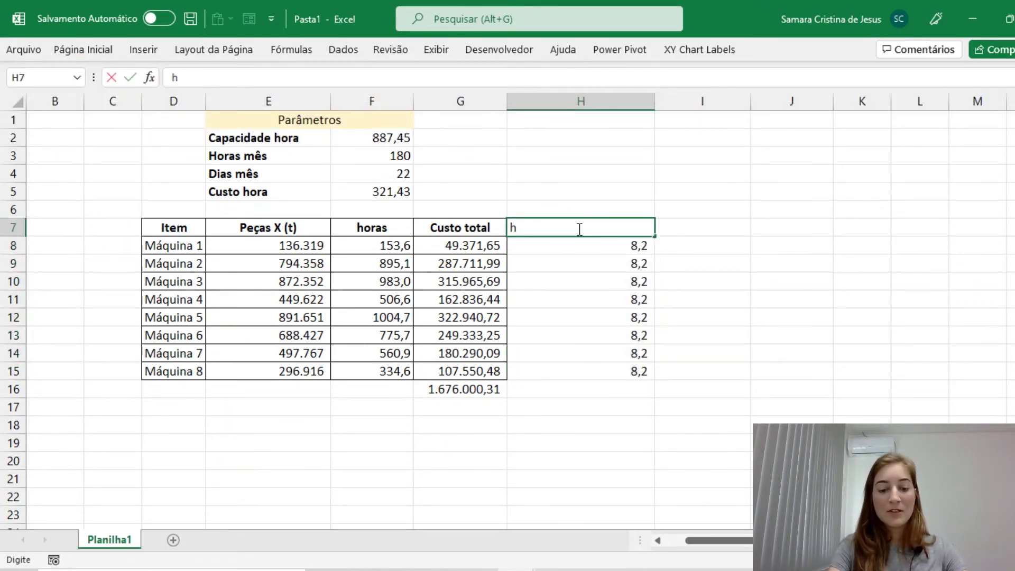
type("oras")
left_click(611, 137)
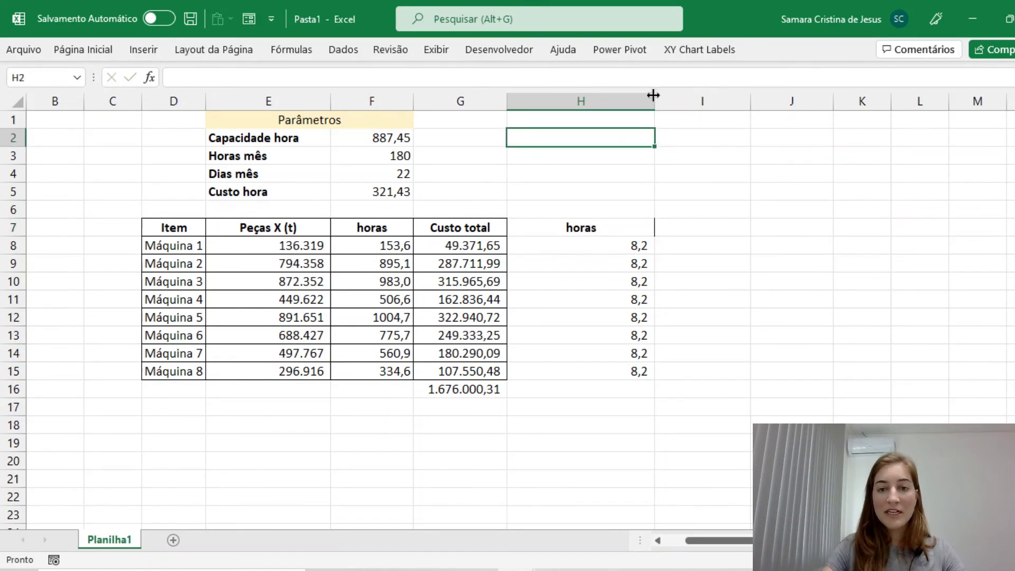
double_click(654, 96)
Step: Divide Máquina 1's total hours by the daily hours with =F8/H8 in I8, and fill the formula down to I15
left_click(578, 241)
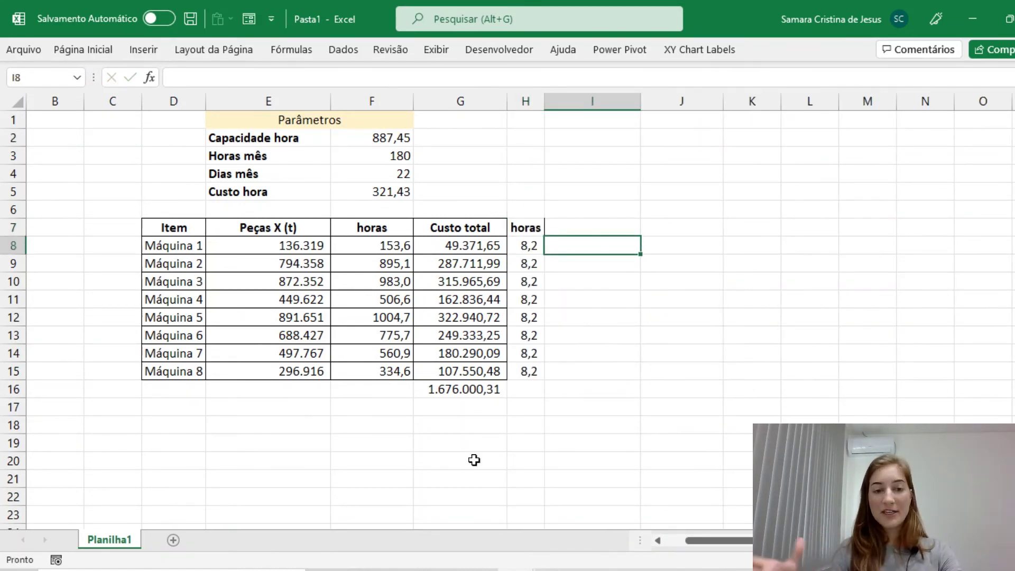
type("=")
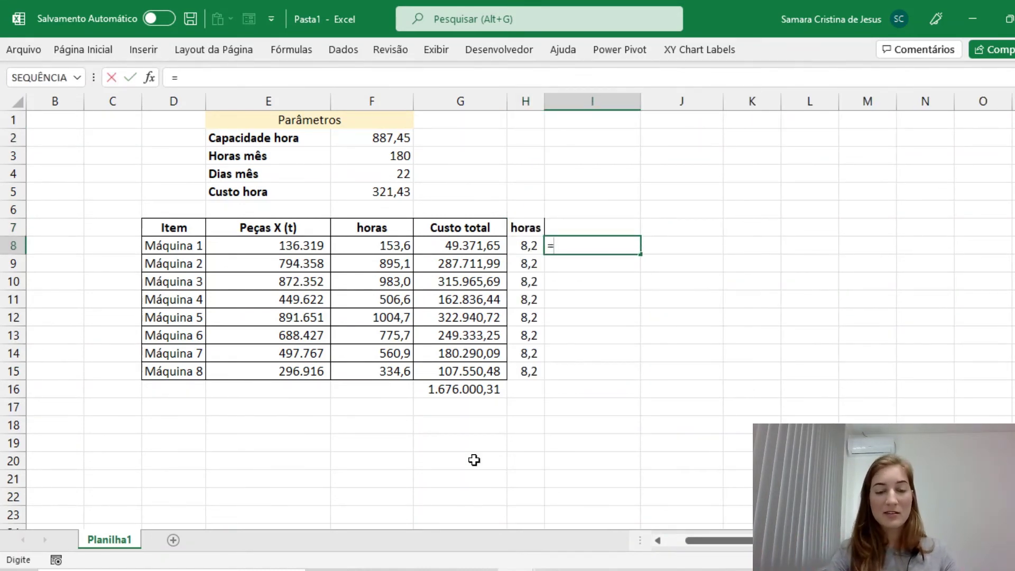
left_click(344, 246)
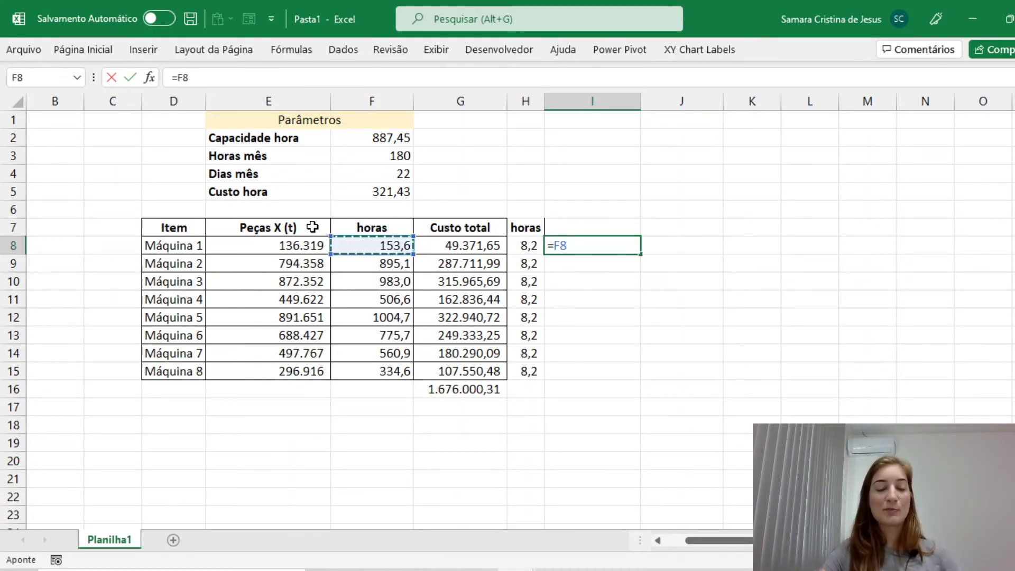
type("/")
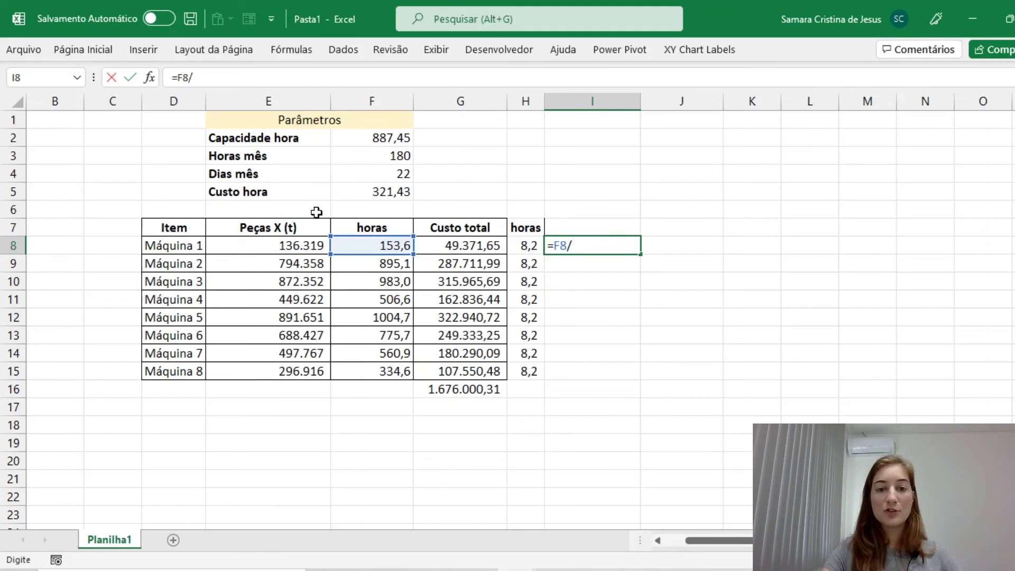
key("Left")
key("Return")
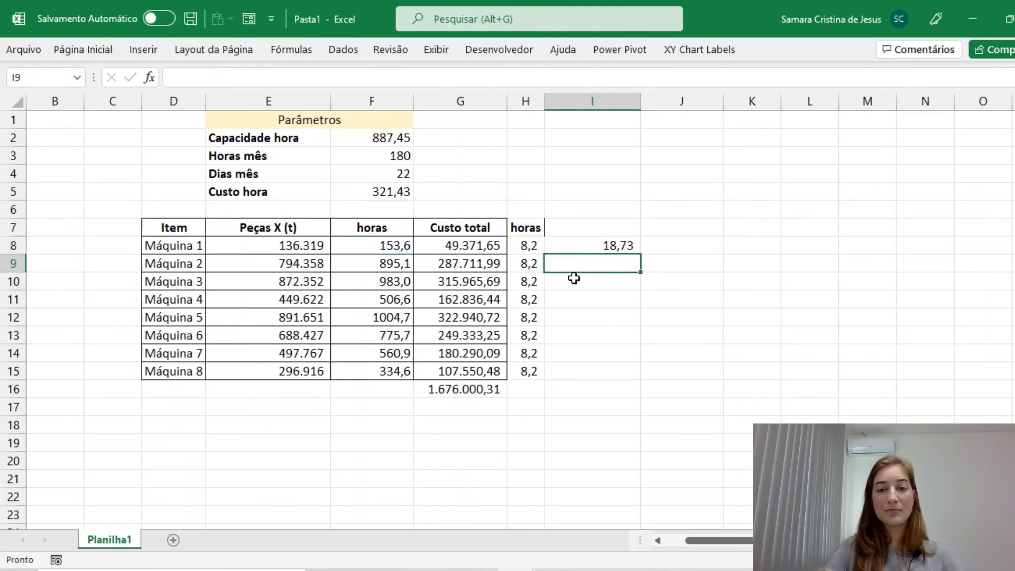
left_click(601, 242)
double_click(642, 256)
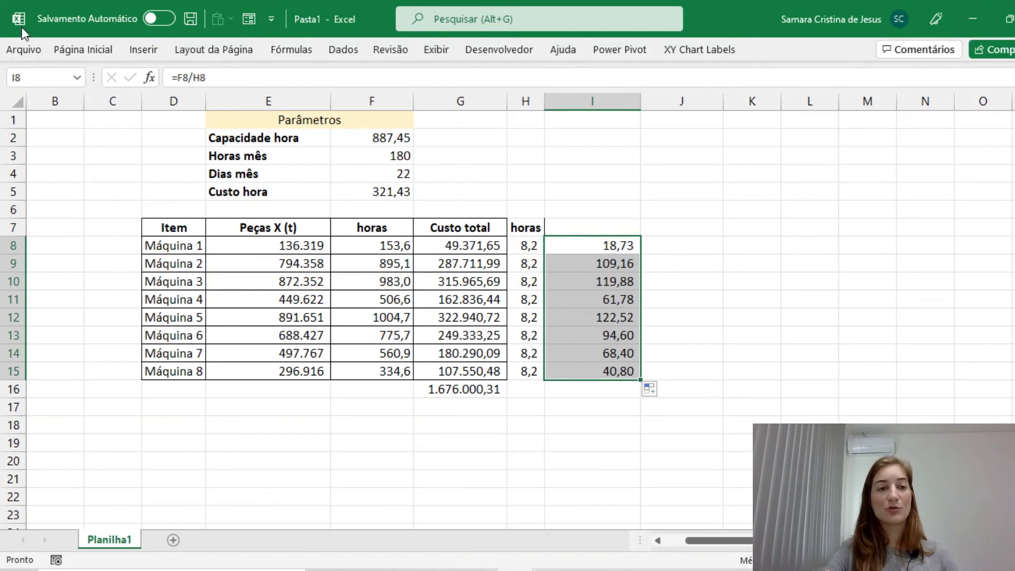
Step: Display the results in I8:I15 without decimal places, switching between one and none to compare the rounding
left_click(90, 50)
left_click(520, 114)
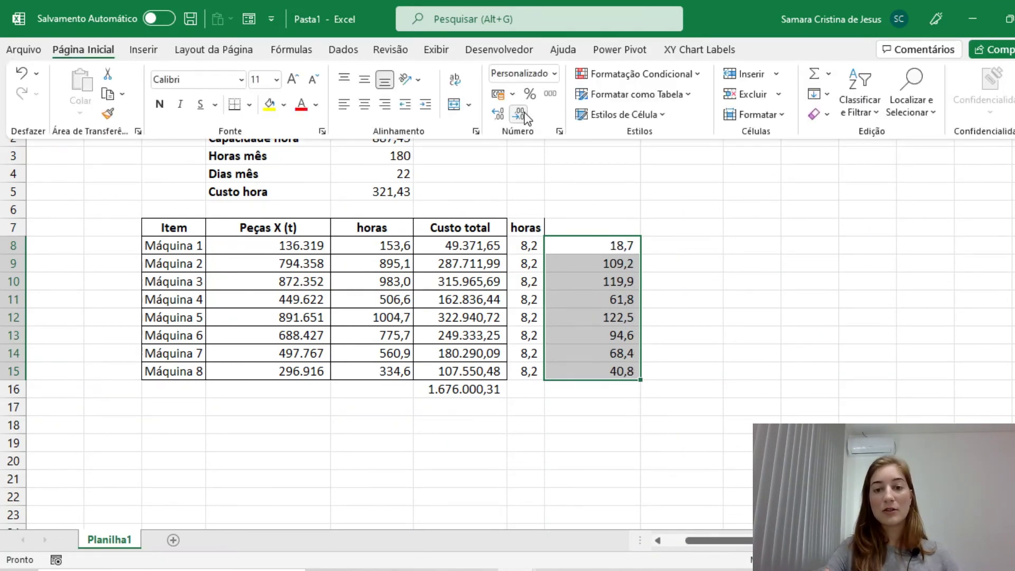
left_click(519, 114)
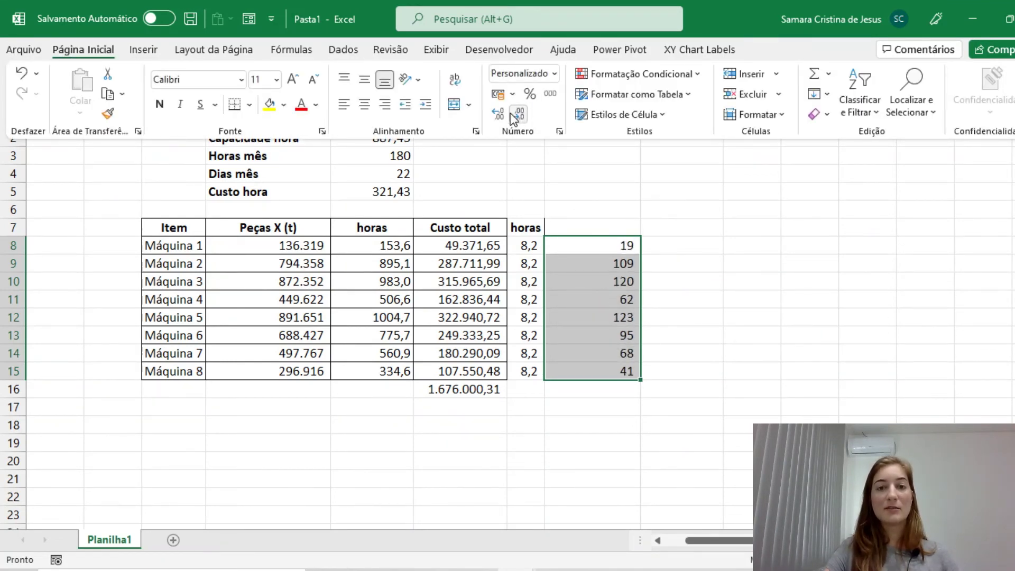
left_click(499, 114)
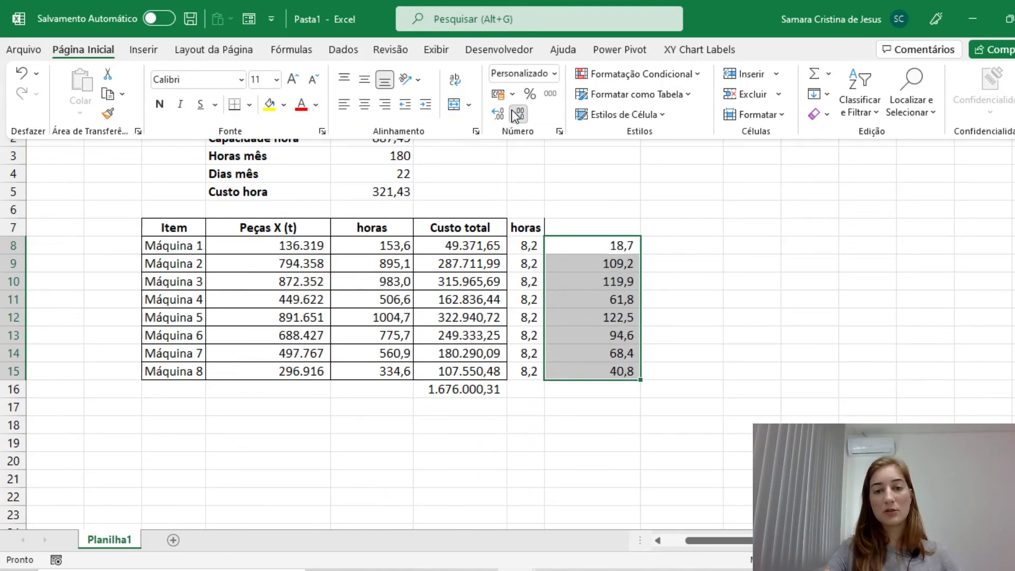
left_click(520, 114)
Step: Switch the daily hours in H8:H15 between one and two decimal places to compare the effect on column I, ending with two
left_click(533, 243)
left_click(534, 242)
left_click_drag(535, 238, 528, 369)
left_click(103, 53)
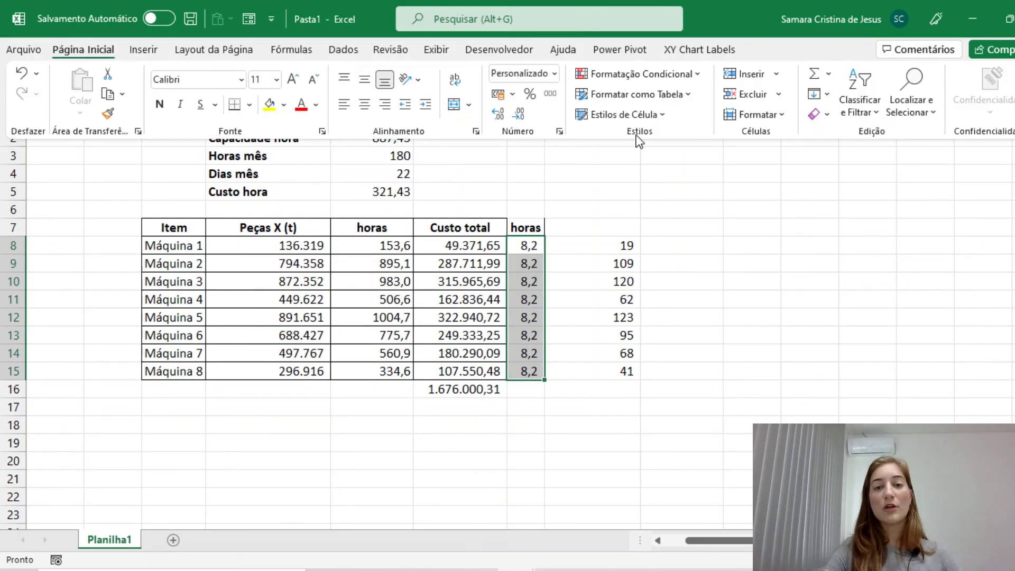
left_click(500, 116)
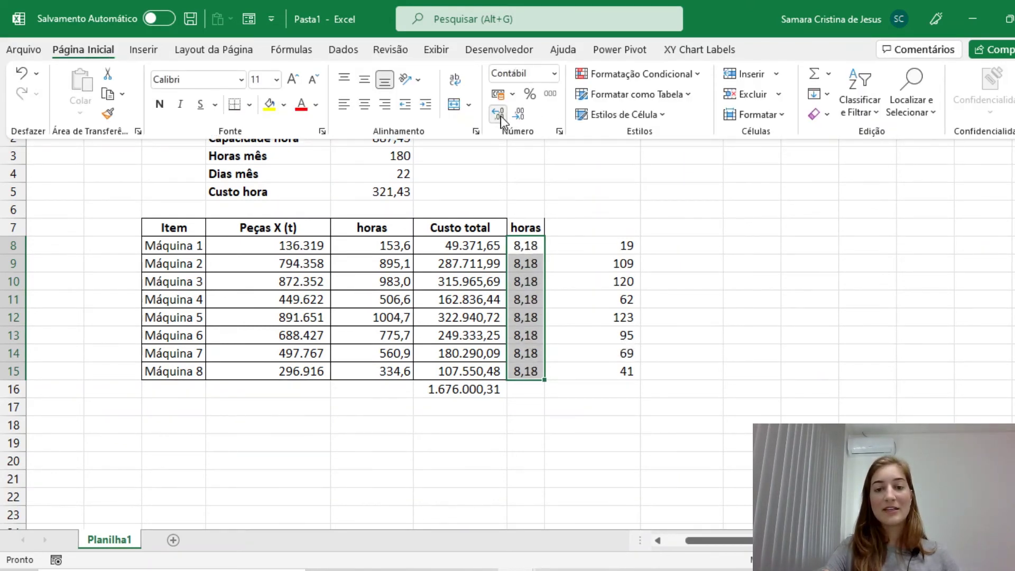
left_click(512, 116)
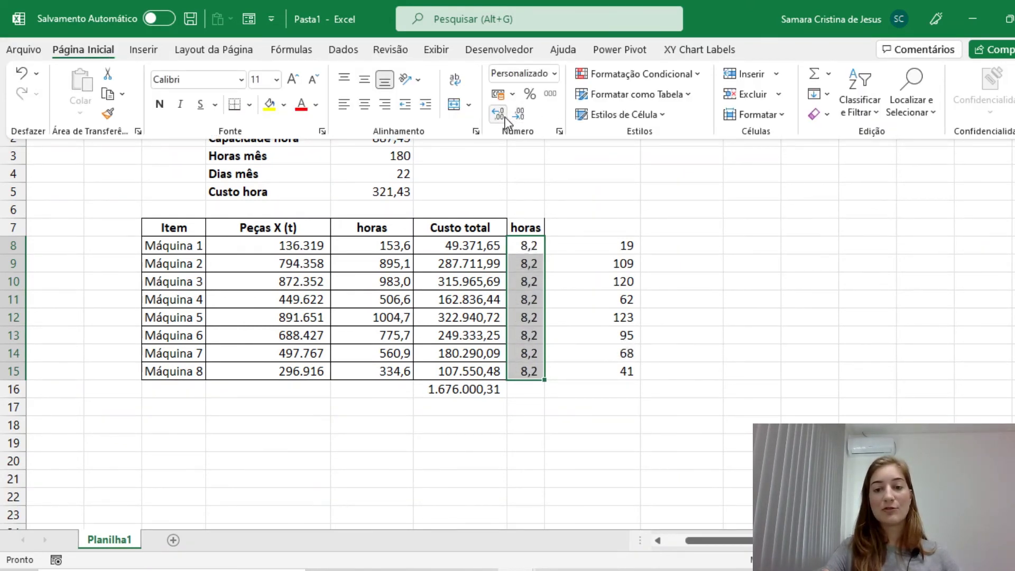
left_click(499, 117)
left_click(514, 117)
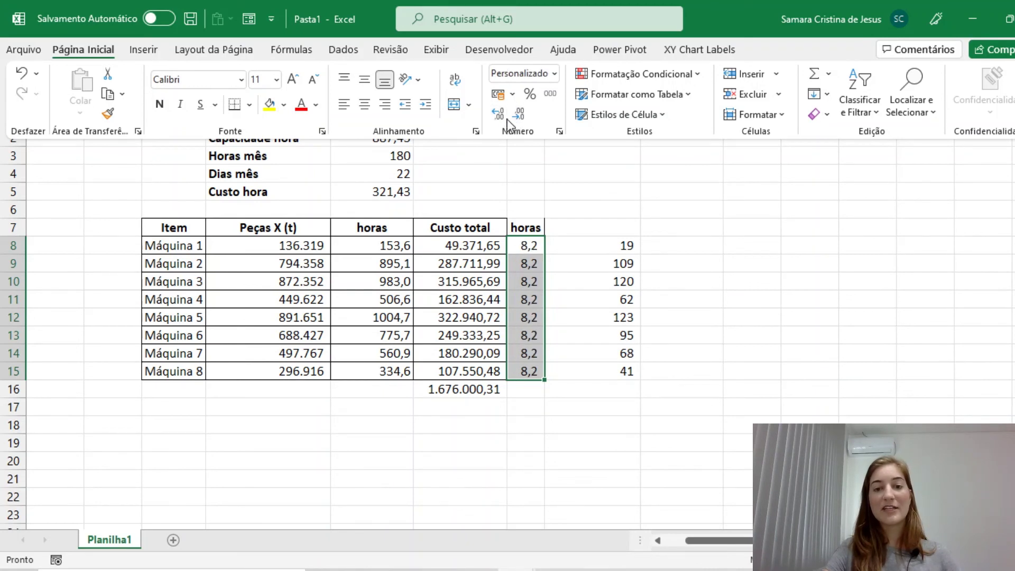
left_click(504, 121)
Step: Display the hours in F8:F15 with no and two decimal places to see the effect on the costs, and return them to one
left_click(464, 285)
left_click(378, 244)
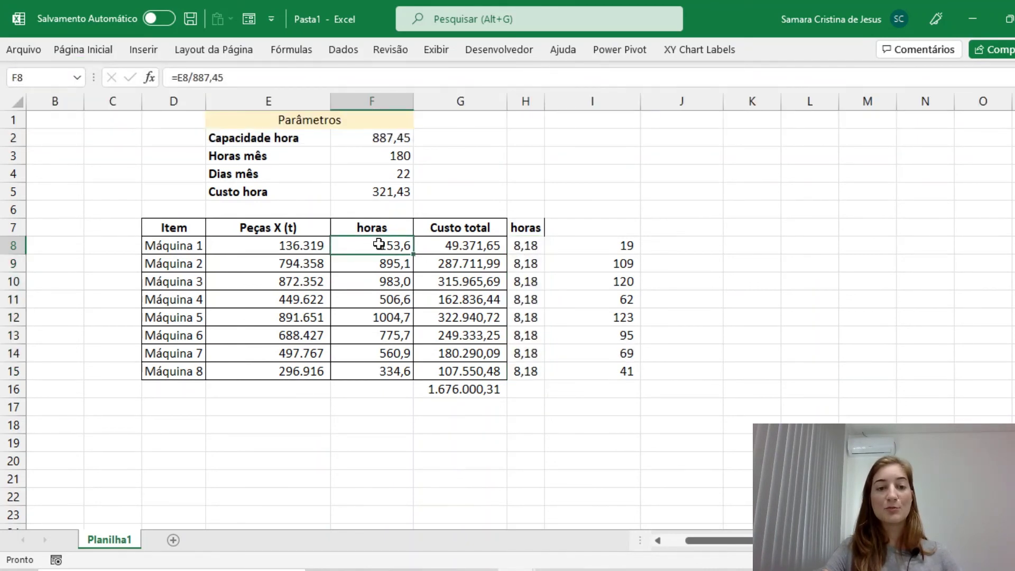
left_click_drag(378, 245, 365, 377)
left_click(79, 50)
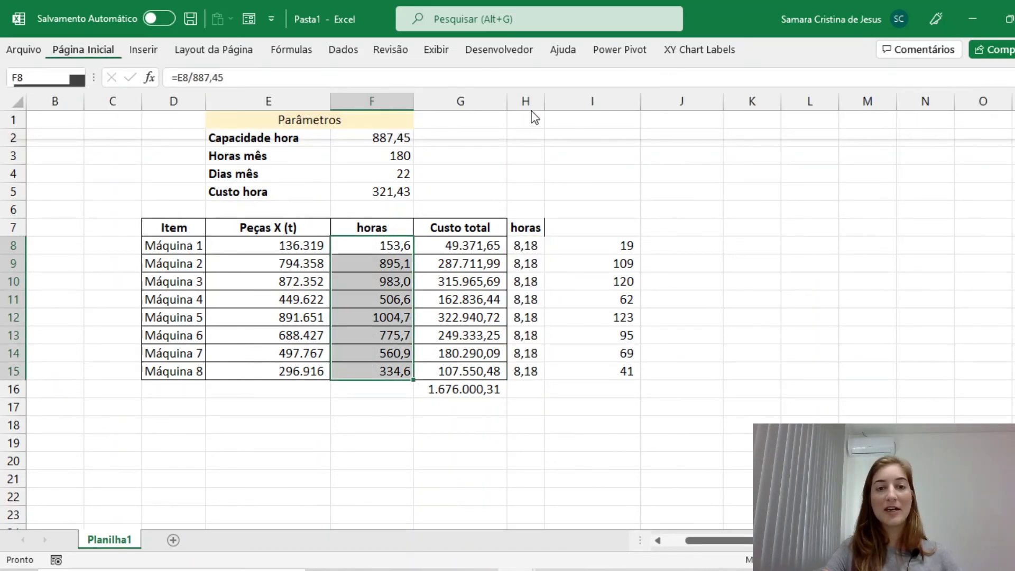
left_click(518, 114)
left_click(500, 119)
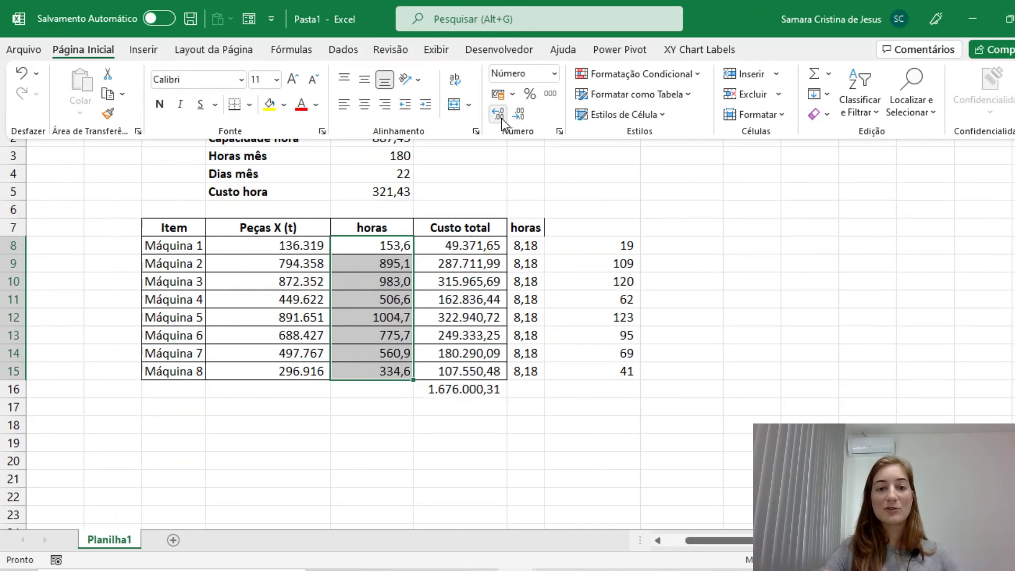
left_click(501, 119)
left_click(517, 116)
left_click(517, 118)
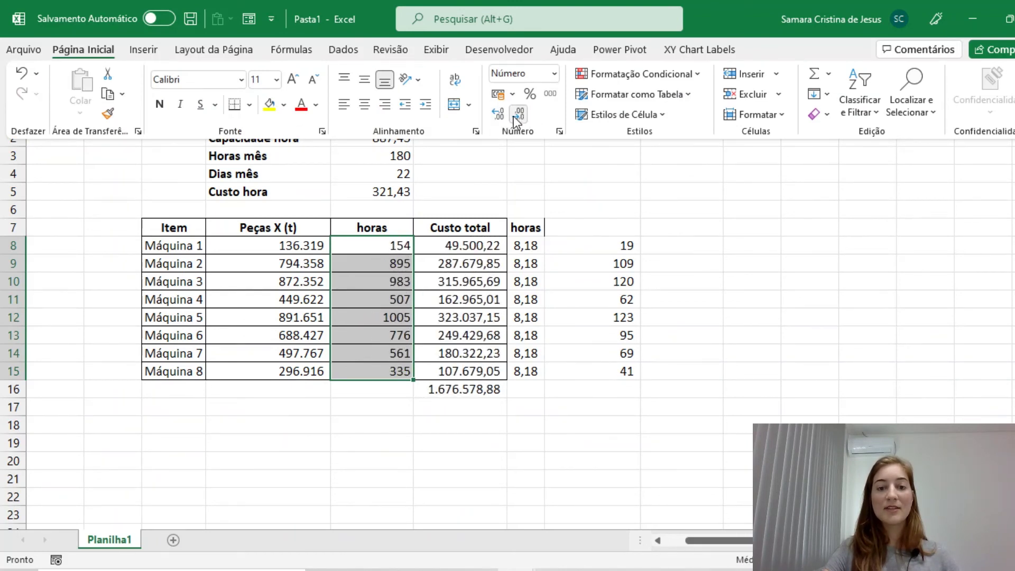
left_click(493, 117)
left_click(493, 118)
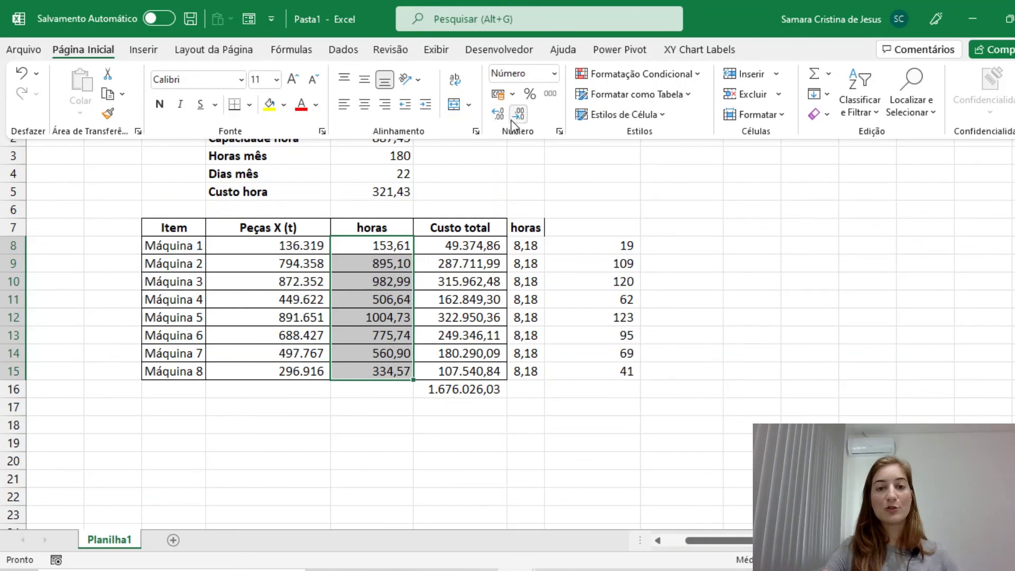
left_click(519, 115)
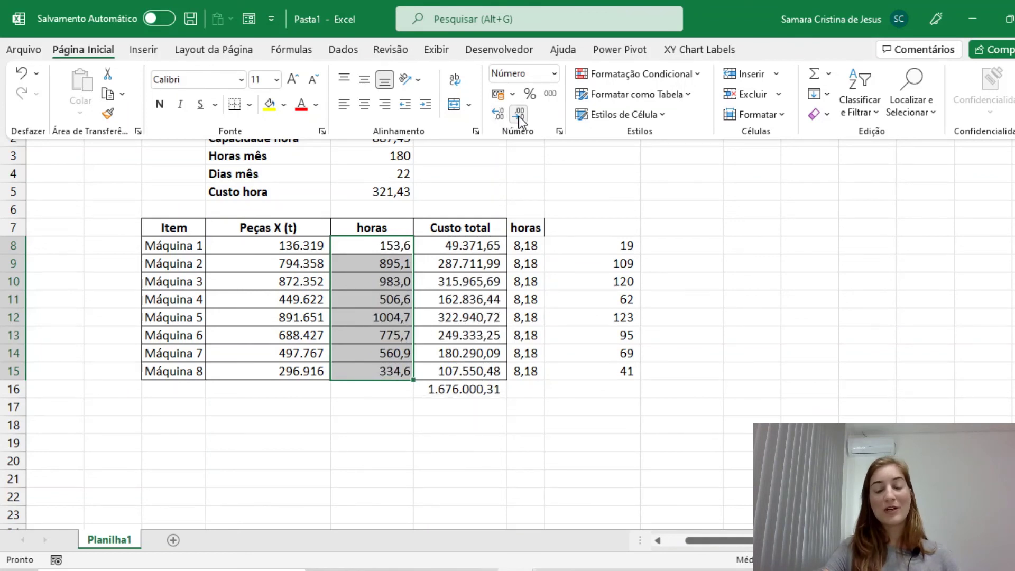
left_click(520, 221)
left_click(535, 315)
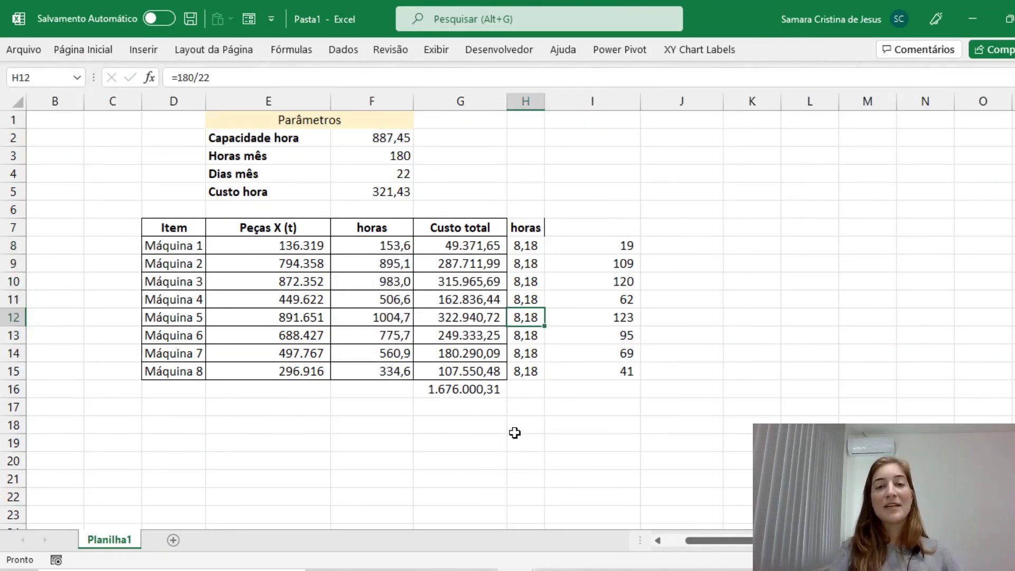